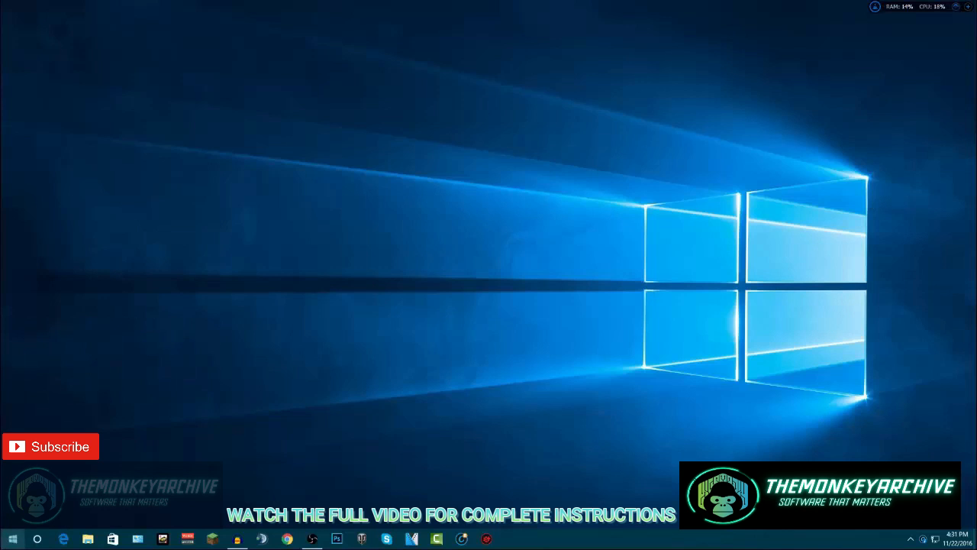
Search the computer for "disk cleanup" and open the Disk Cleanup desktop app
{"action": "left_click", "coordinate": [13, 538]}
{"action": "type", "text": "di"}
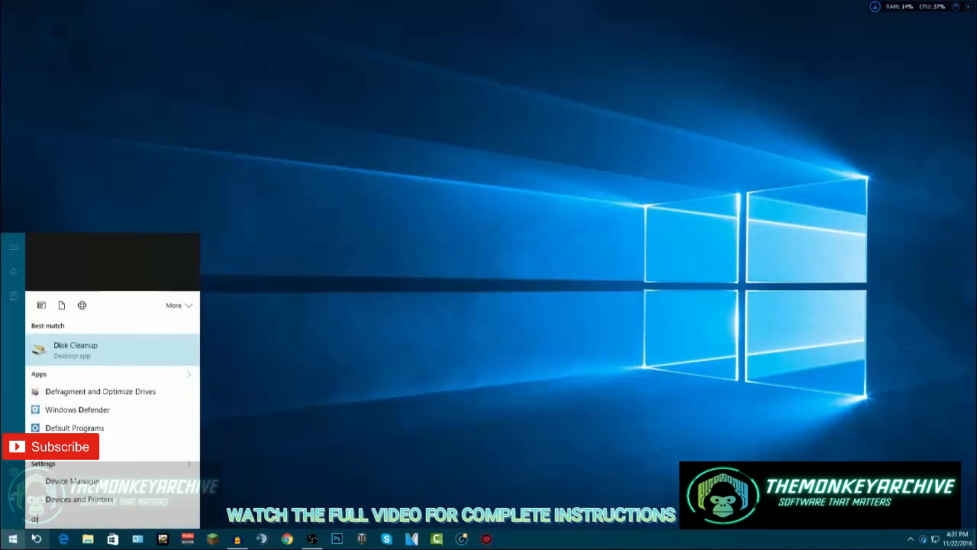
{"action": "type", "text": "sk cleanup"}
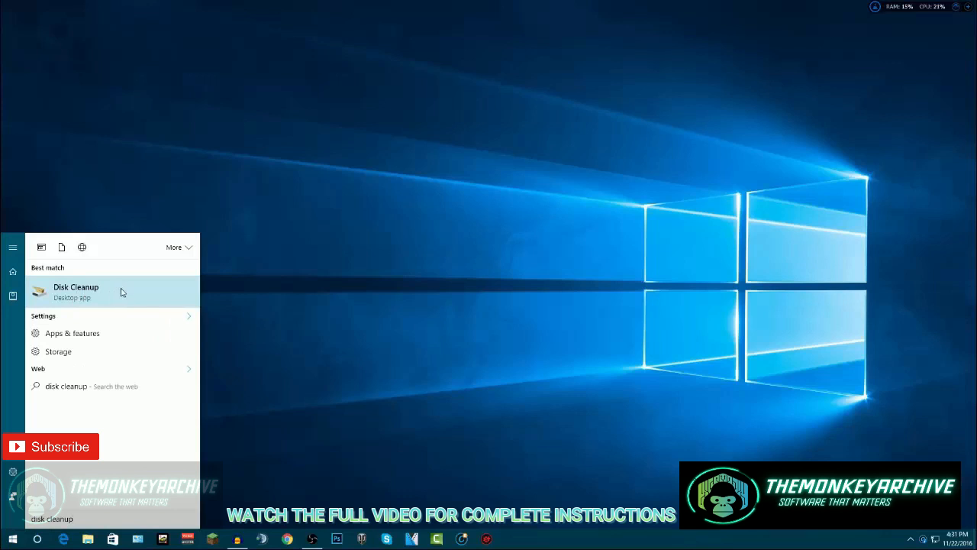
{"action": "left_click", "coordinate": [65, 297]}
Choose SSD (C:) as the drive to clean up and start the scan for removable files
{"action": "left_click", "coordinate": [460, 271]}
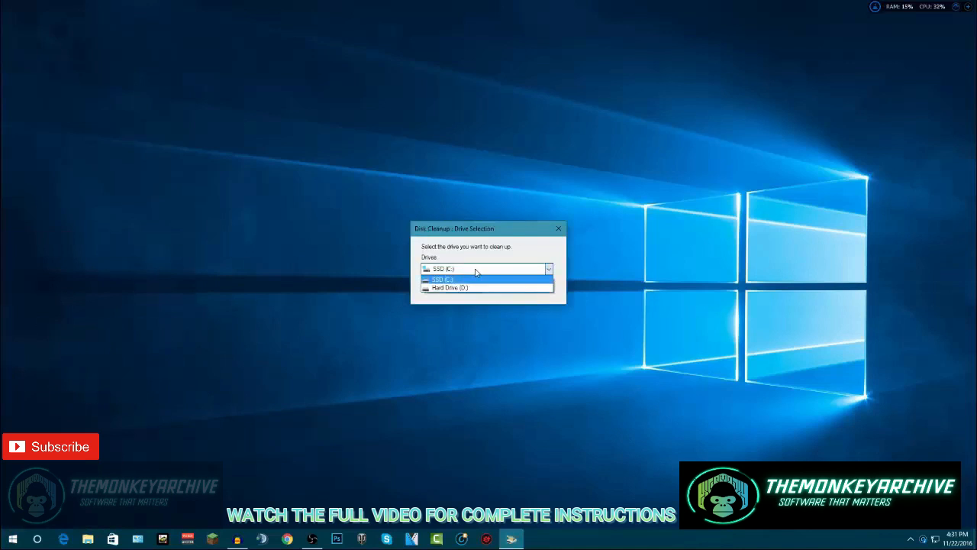
{"action": "left_click", "coordinate": [473, 277]}
{"action": "left_click_drag", "start_coordinate": [506, 231], "coordinate": [442, 143]}
{"action": "left_click", "coordinate": [486, 179]}
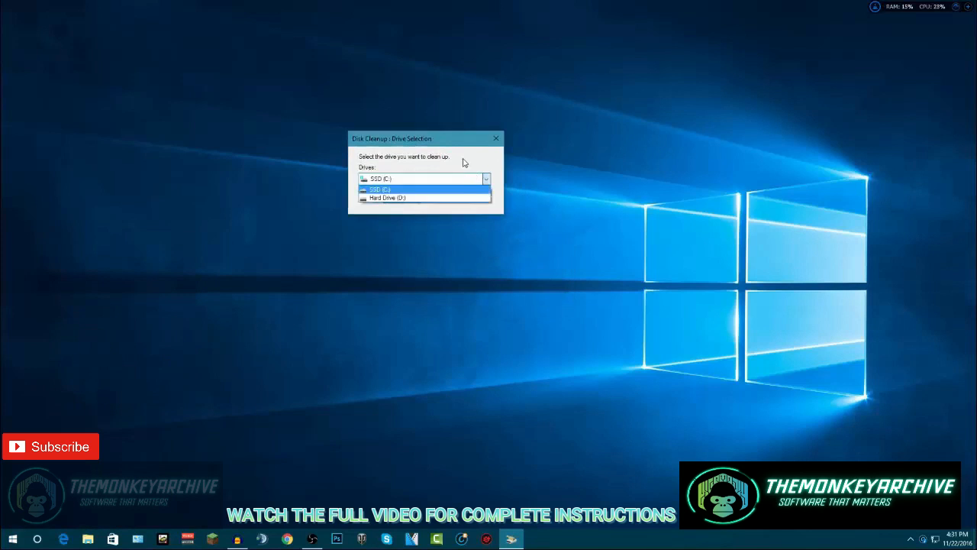
{"action": "left_click", "coordinate": [469, 144]}
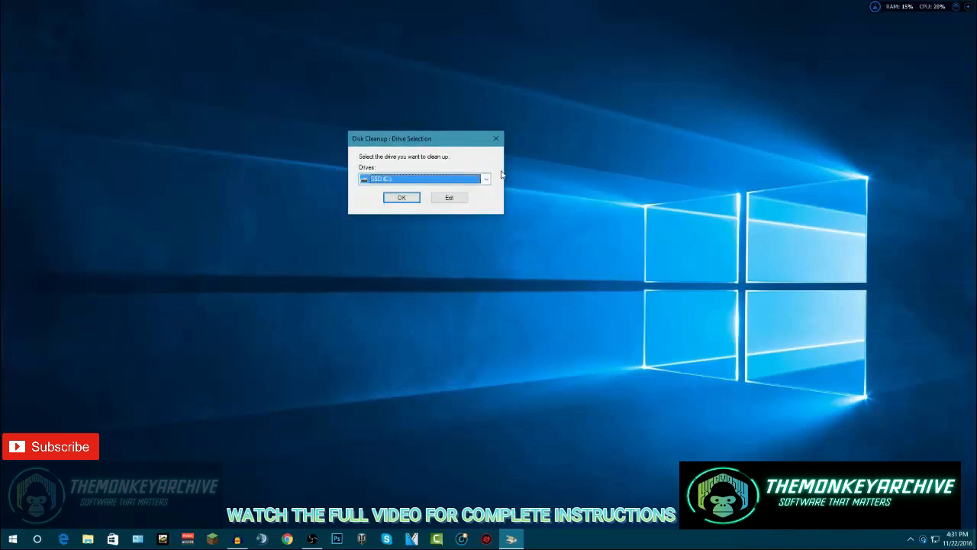
{"action": "left_click_drag", "start_coordinate": [445, 134], "coordinate": [450, 135]}
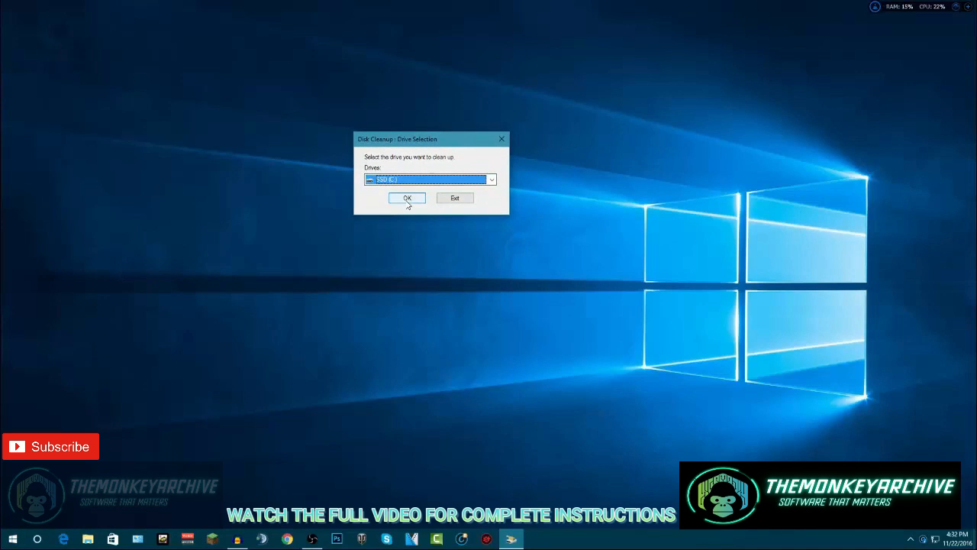
{"action": "left_click", "coordinate": [408, 199]}
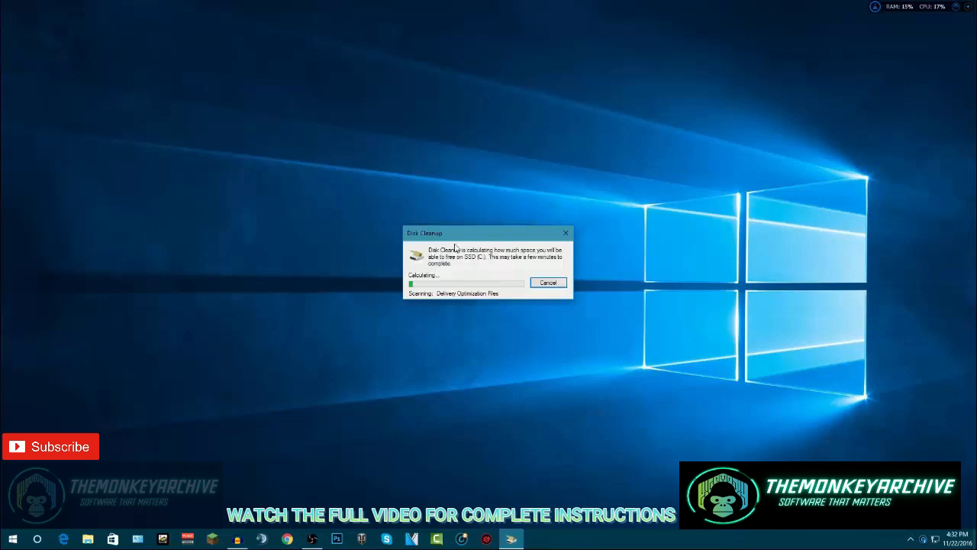
{"action": "left_click_drag", "start_coordinate": [452, 238], "coordinate": [432, 229]}
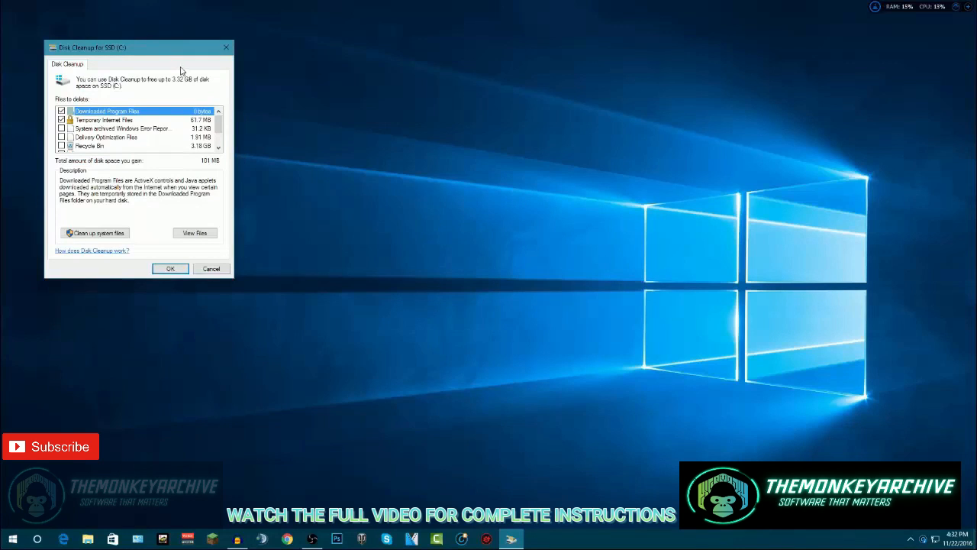
Include the archived Windows error reports, Delivery Optimization Files, Recycle Bin and Temporary files in the cleanup, and permanently delete all marked files
{"action": "left_click_drag", "start_coordinate": [176, 57], "coordinate": [512, 87]}
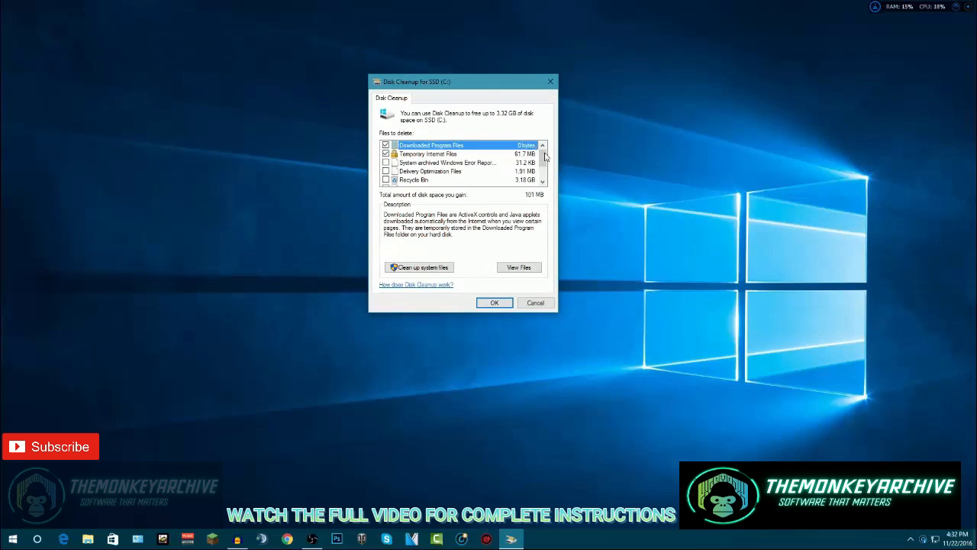
{"action": "left_click_drag", "start_coordinate": [487, 84], "coordinate": [534, 91]}
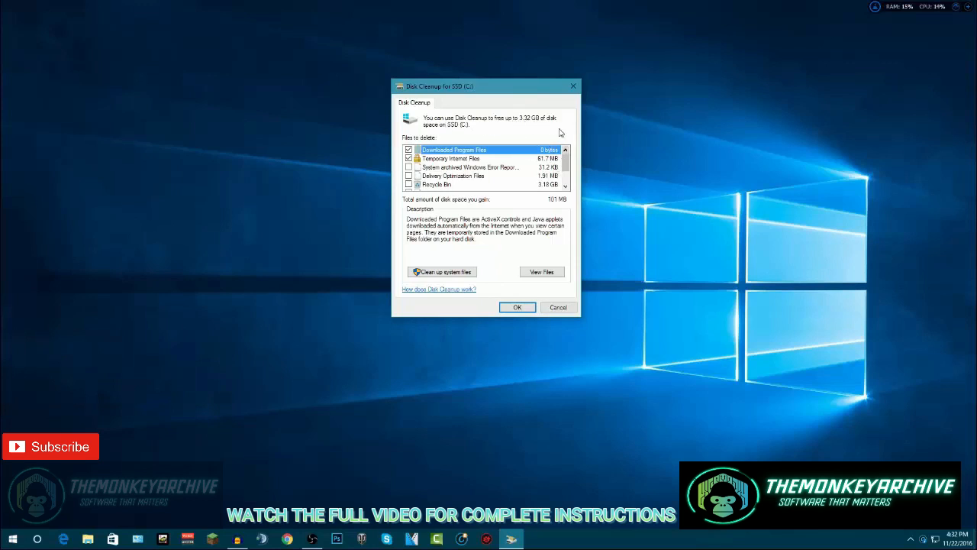
{"action": "left_click_drag", "start_coordinate": [566, 158], "coordinate": [566, 172]}
{"action": "left_click", "coordinate": [408, 166]}
{"action": "left_click", "coordinate": [409, 175]}
{"action": "left_click", "coordinate": [408, 176]}
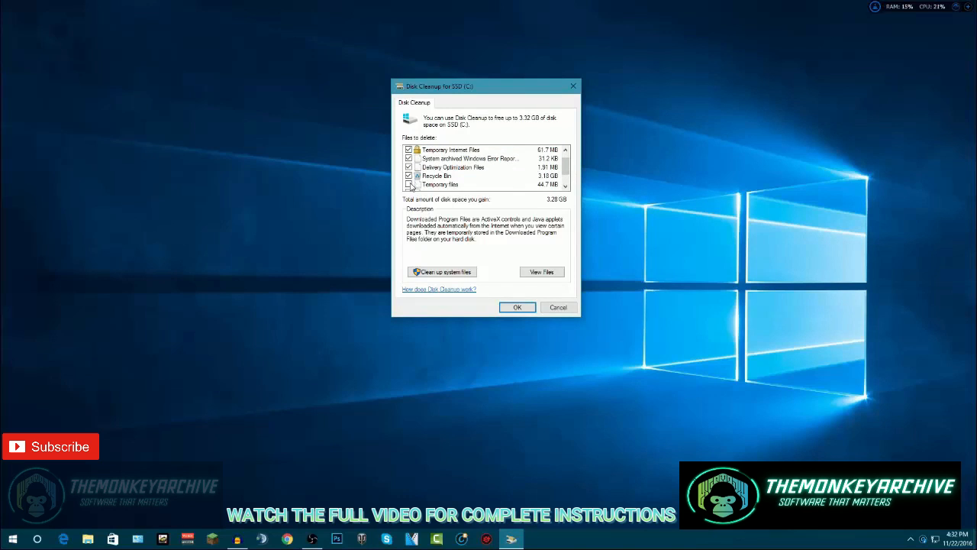
{"action": "left_click", "coordinate": [408, 184]}
{"action": "scroll", "coordinate": [412, 183], "scroll_direction": "down", "scroll_amount": 1}
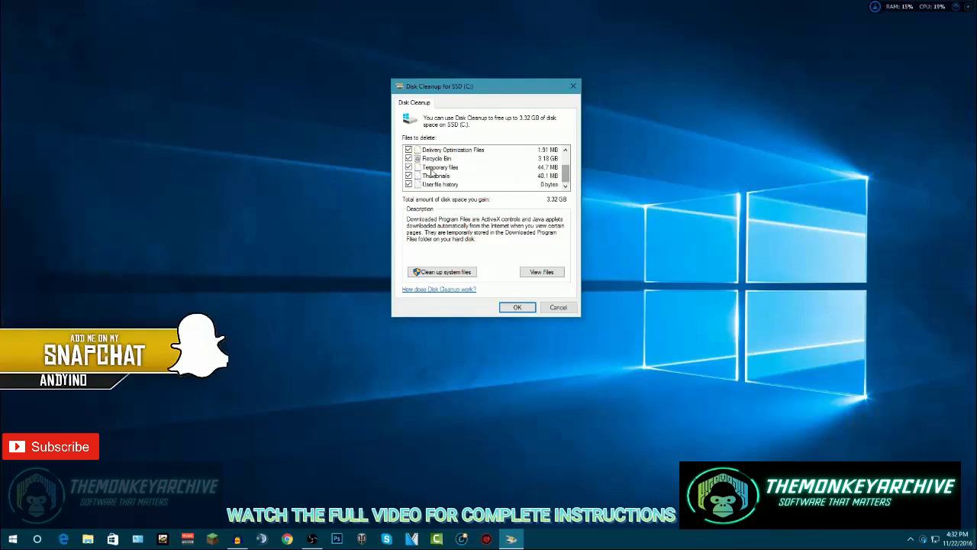
{"action": "left_click", "coordinate": [432, 159]}
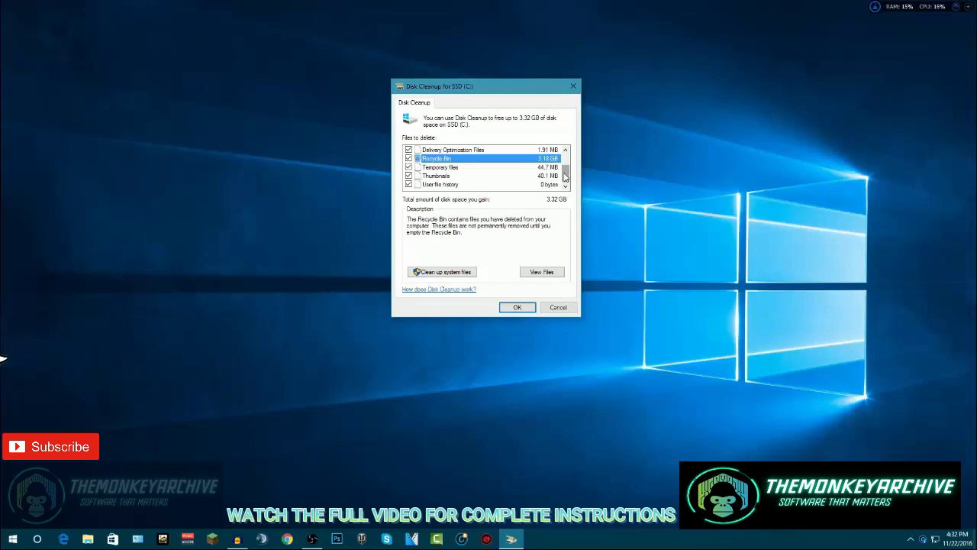
{"action": "left_click_drag", "start_coordinate": [566, 176], "coordinate": [565, 166]}
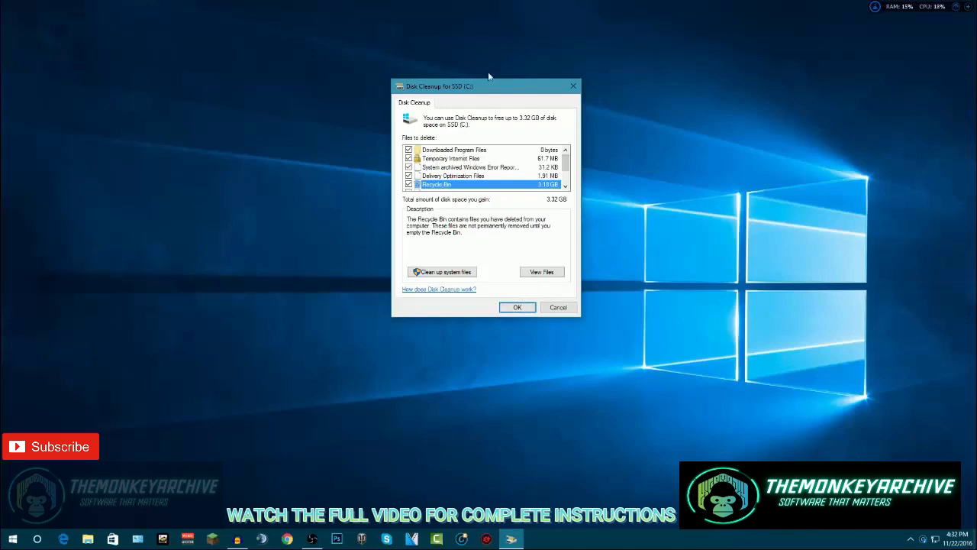
{"action": "left_click", "coordinate": [515, 307]}
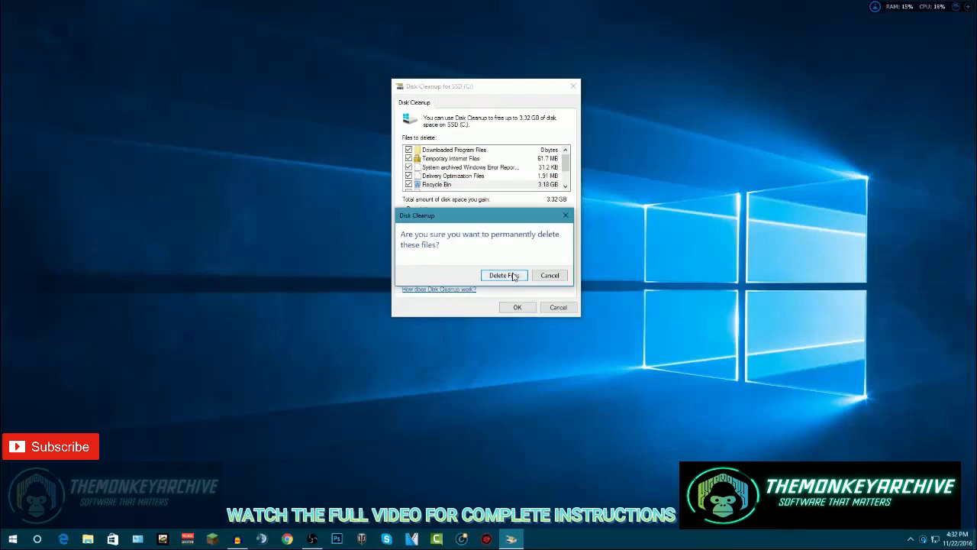
{"action": "left_click", "coordinate": [514, 276]}
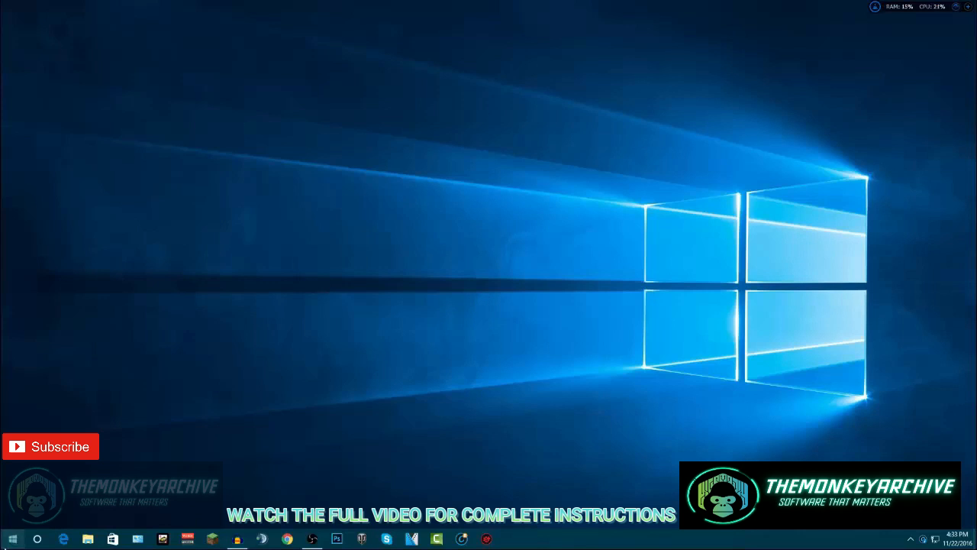
{"action": "left_click", "coordinate": [12, 539]}
{"action": "type", "text": "defi"}
{"action": "key", "text": "BackSpace"}
{"action": "key", "text": "BackSpace"}
{"action": "key", "text": "BackSpace"}
{"action": "key", "text": "BackSpace"}
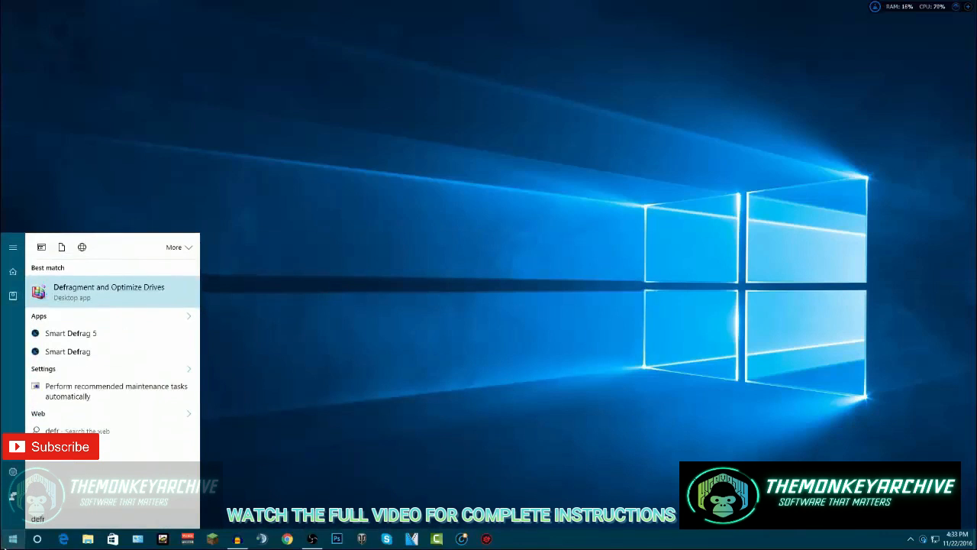
{"action": "key", "text": "Escape"}
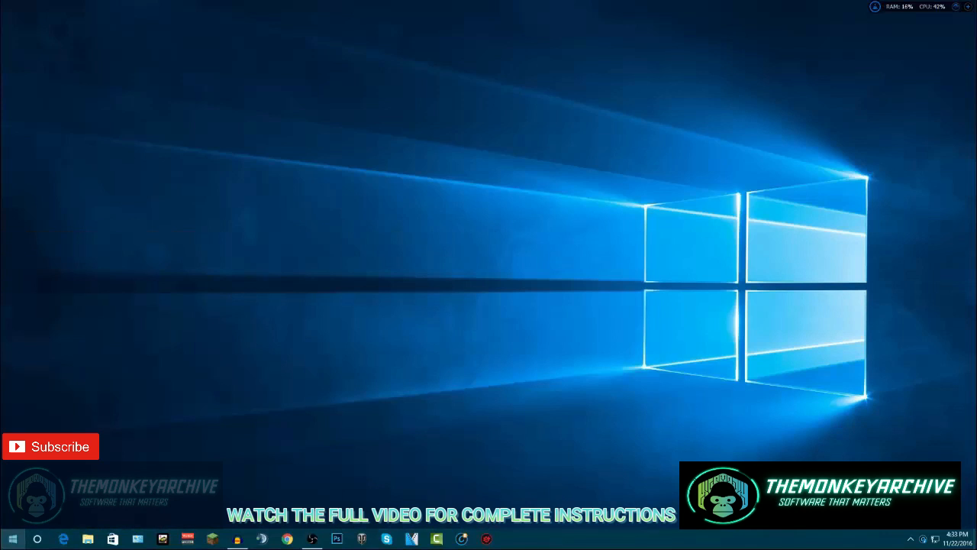
Search the computer for "defrag" and open Defragment and Optimize Drives
{"action": "left_click", "coordinate": [4, 542]}
{"action": "type", "text": "defrag"}
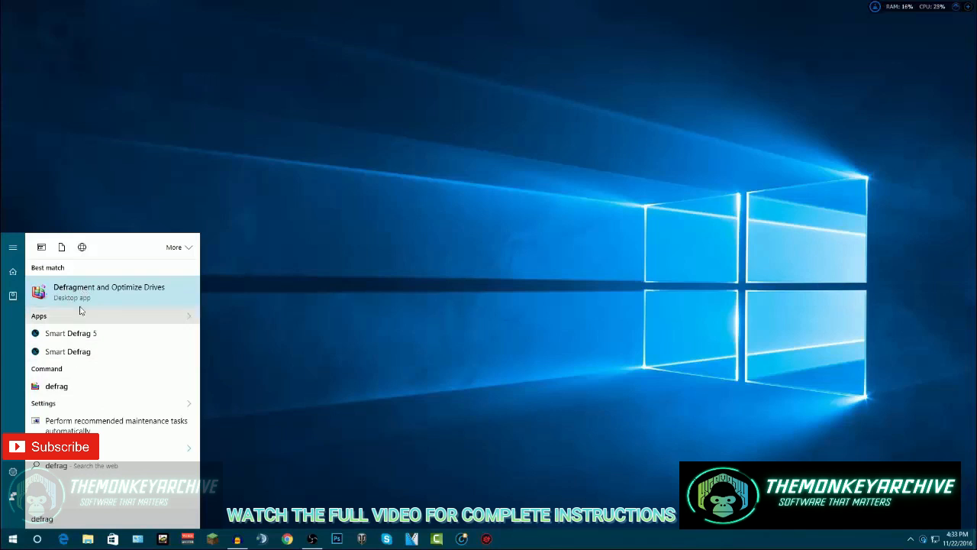
{"action": "left_click", "coordinate": [69, 291]}
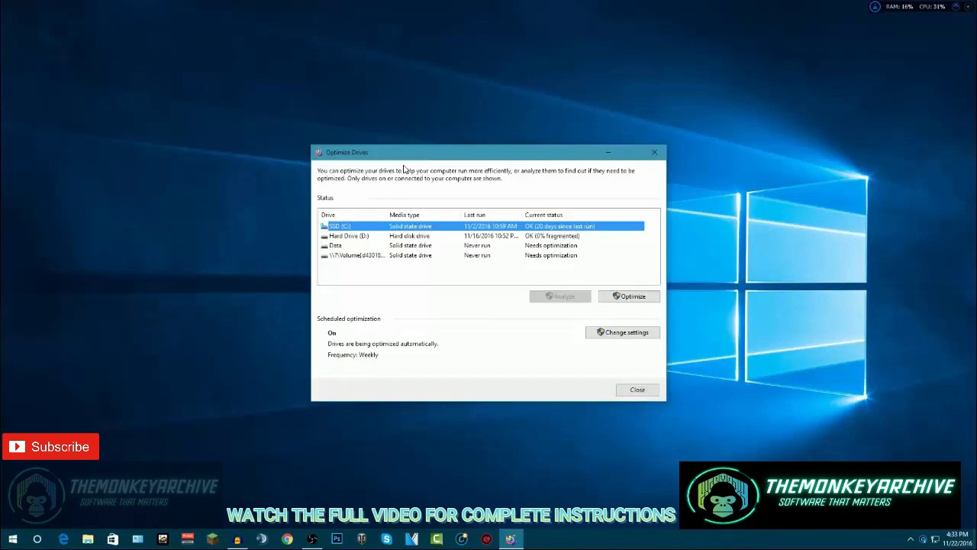
{"action": "left_click_drag", "start_coordinate": [418, 158], "coordinate": [427, 144]}
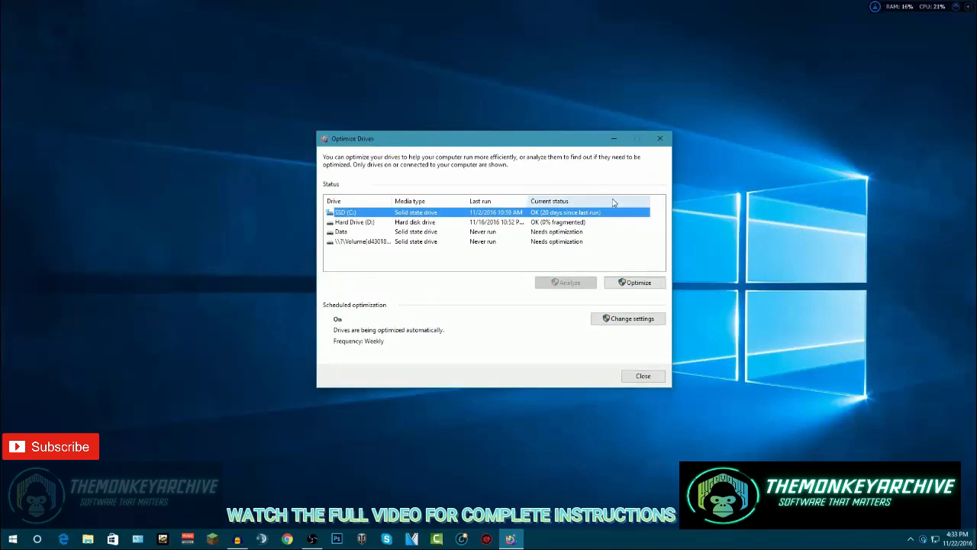
{"action": "left_click_drag", "start_coordinate": [568, 140], "coordinate": [550, 123]}
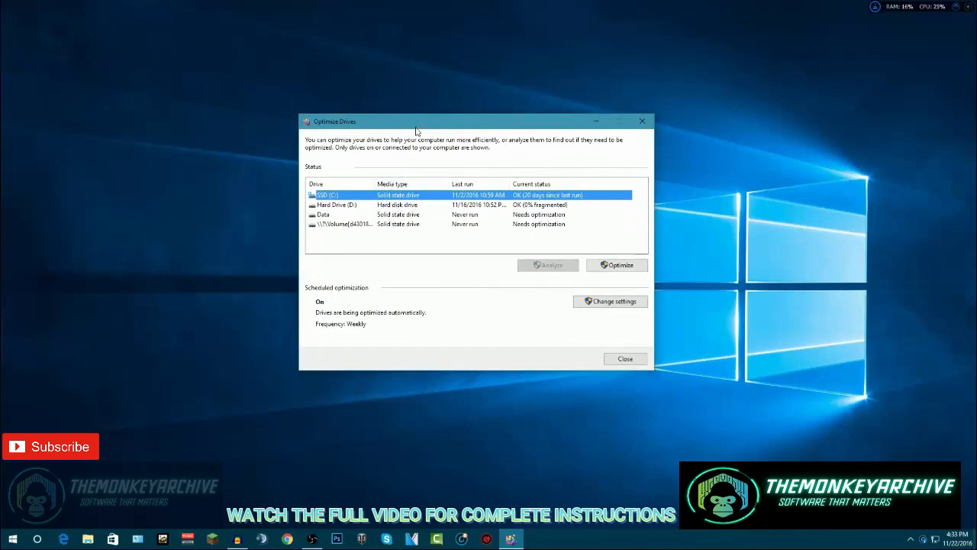
{"action": "left_click_drag", "start_coordinate": [424, 129], "coordinate": [428, 126]}
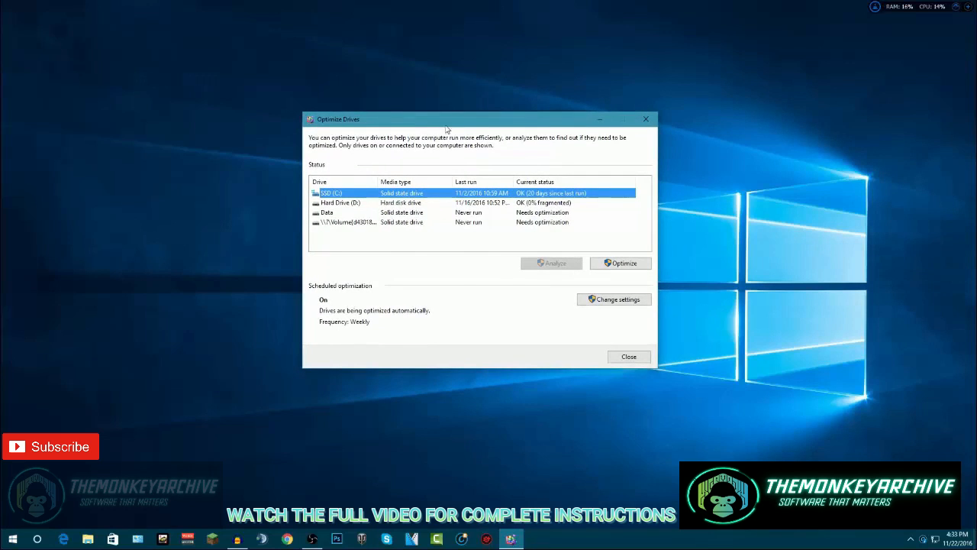
{"action": "left_click_drag", "start_coordinate": [430, 126], "coordinate": [449, 140]}
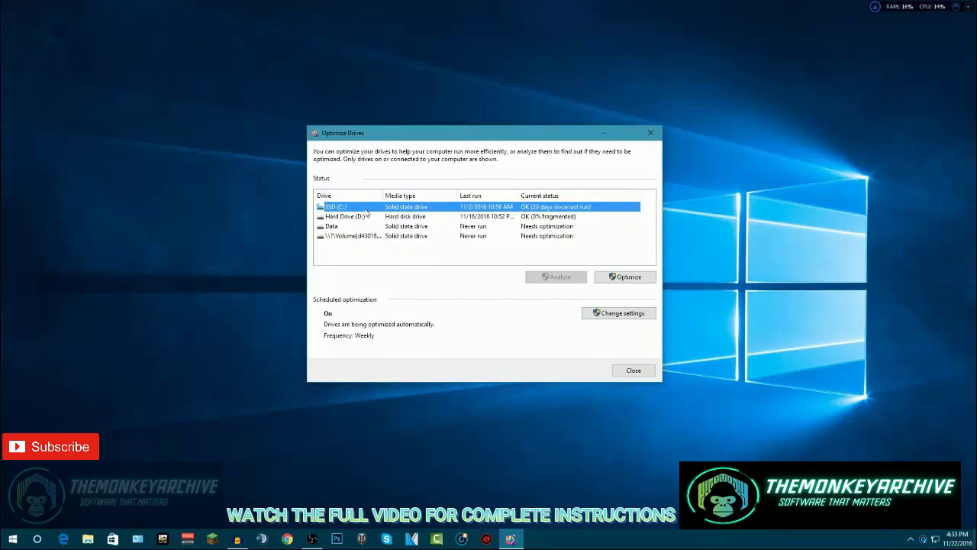
Select Hard Drive (D:) in the drive list and start optimizing it
{"action": "left_click", "coordinate": [334, 220]}
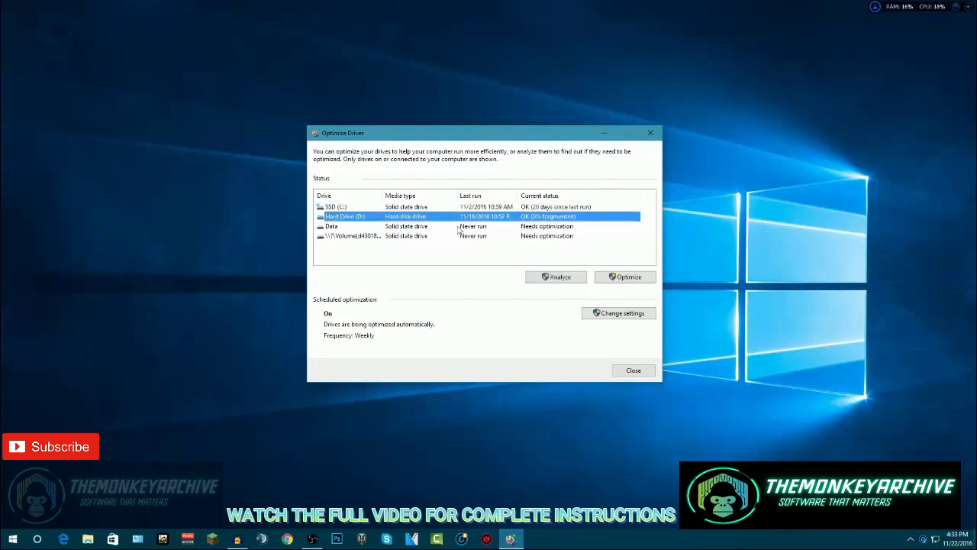
{"action": "left_click_drag", "start_coordinate": [414, 135], "coordinate": [418, 131]}
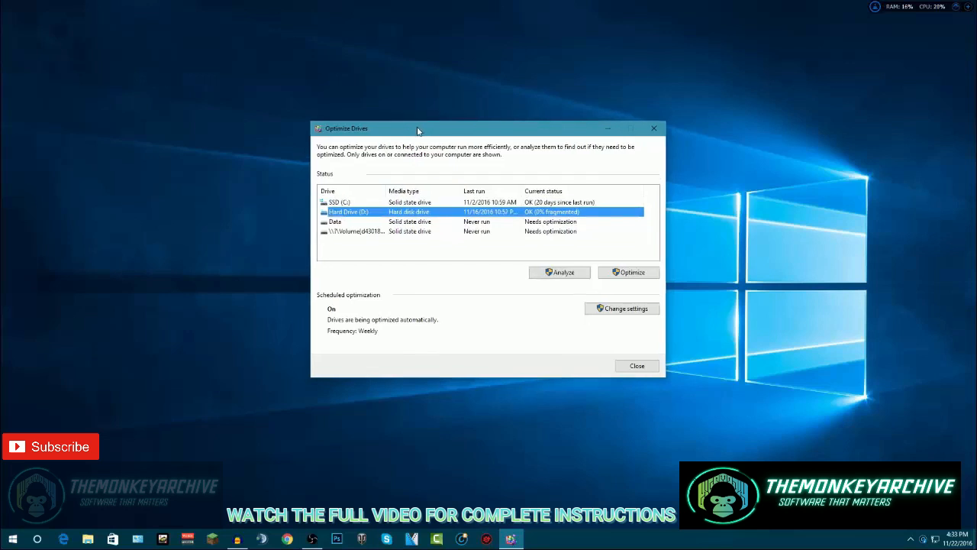
{"action": "left_click", "coordinate": [633, 275]}
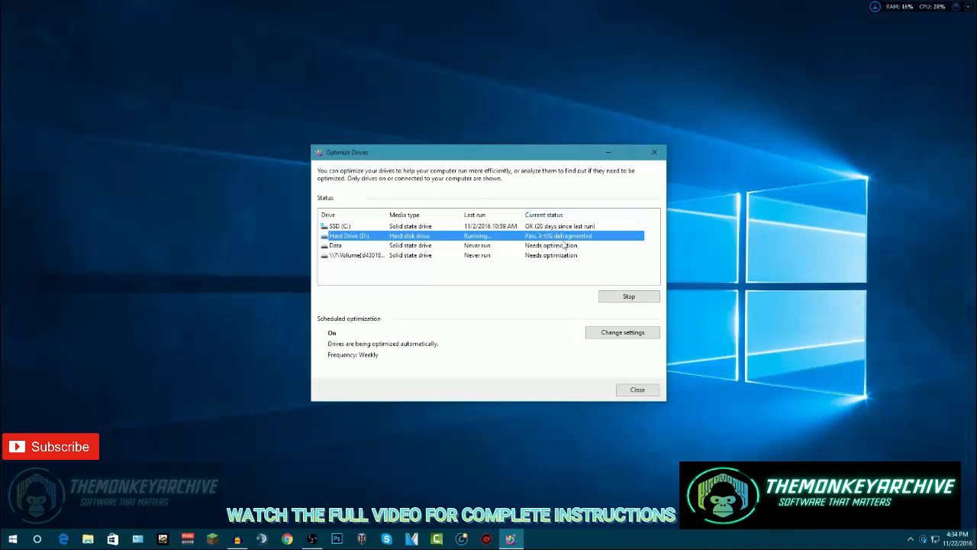
{"action": "left_click_drag", "start_coordinate": [516, 157], "coordinate": [494, 157]}
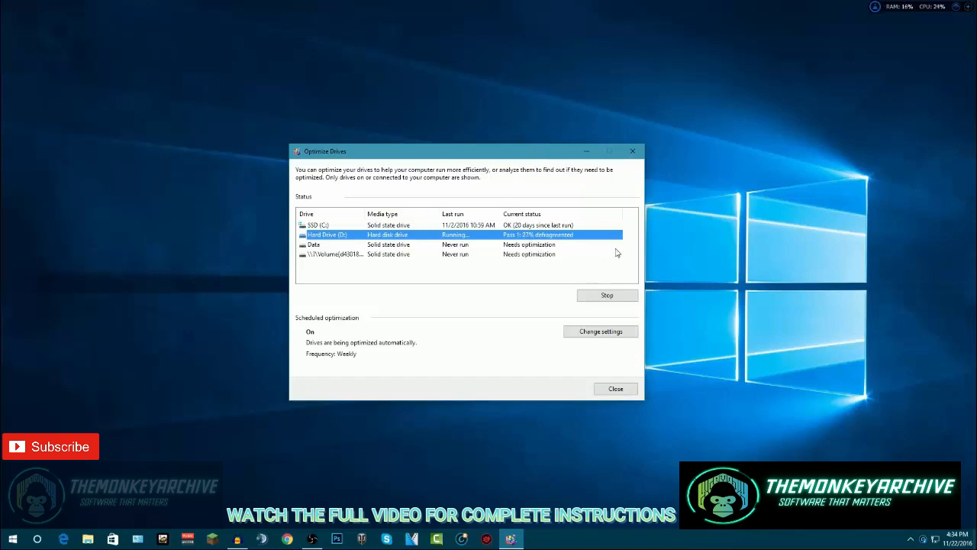
{"action": "left_click_drag", "start_coordinate": [534, 158], "coordinate": [516, 160]}
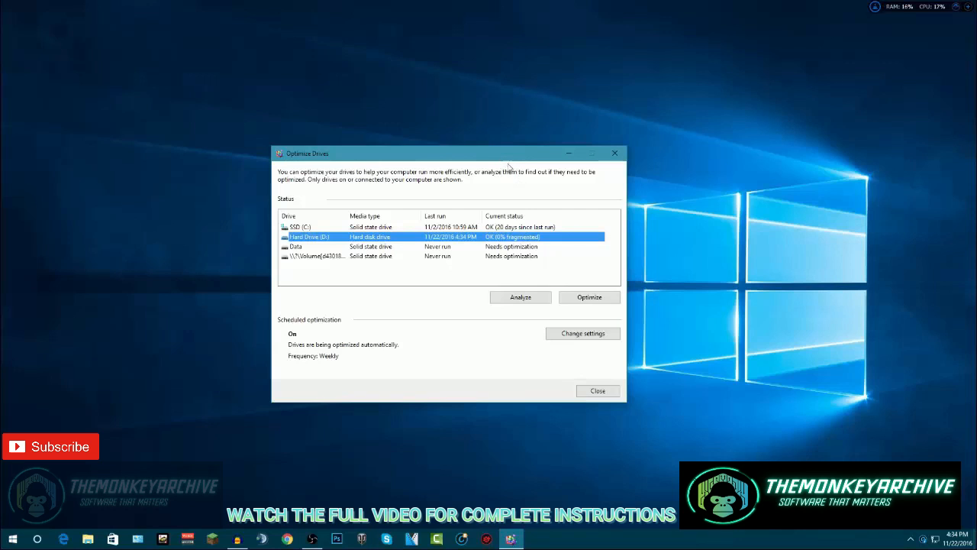
{"action": "left_click_drag", "start_coordinate": [513, 160], "coordinate": [498, 163]}
{"action": "left_click", "coordinate": [501, 248]}
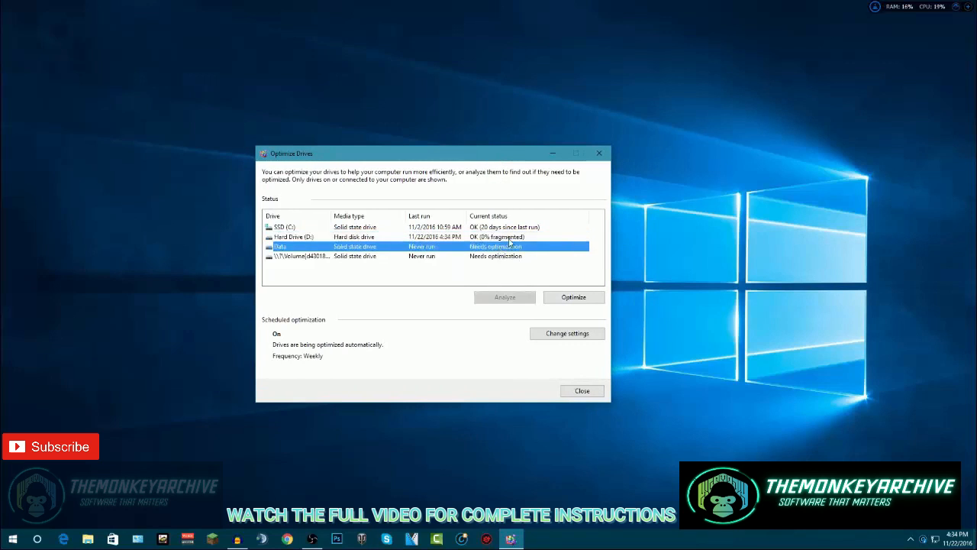
{"action": "left_click", "coordinate": [513, 239]}
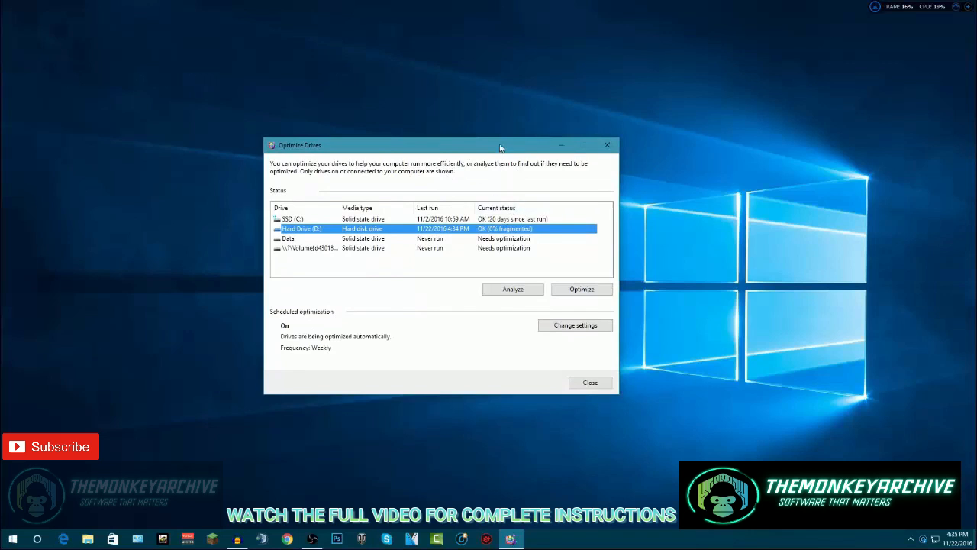
{"action": "left_click_drag", "start_coordinate": [500, 147], "coordinate": [467, 151]}
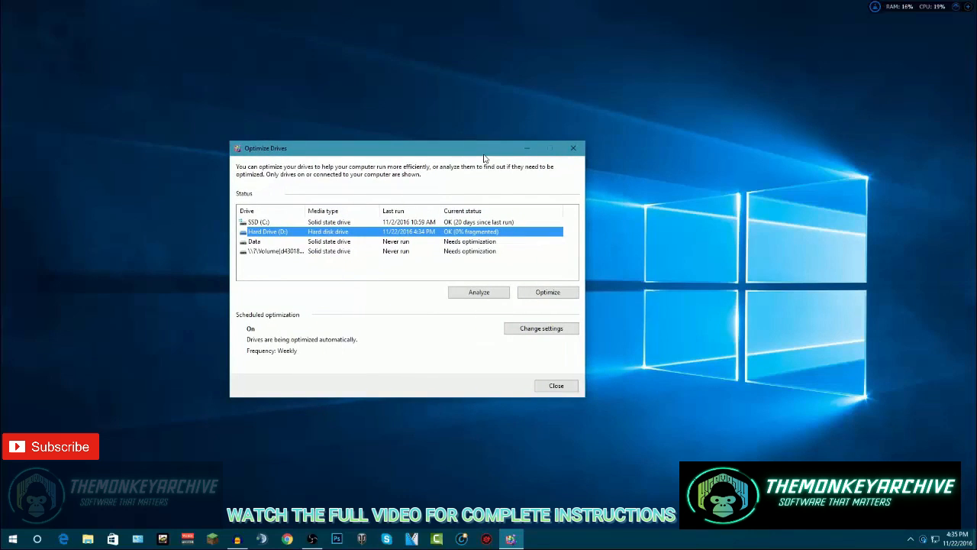
{"action": "left_click_drag", "start_coordinate": [461, 152], "coordinate": [477, 145]}
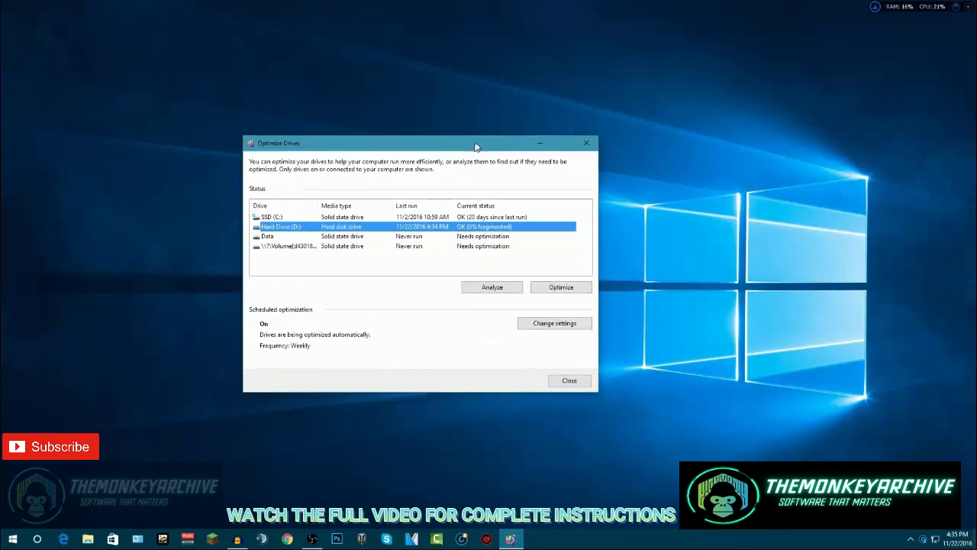
Review the frequency choices in the drive optimization schedule, cancel the schedule settings and close Optimize Drives
{"action": "left_click", "coordinate": [527, 322]}
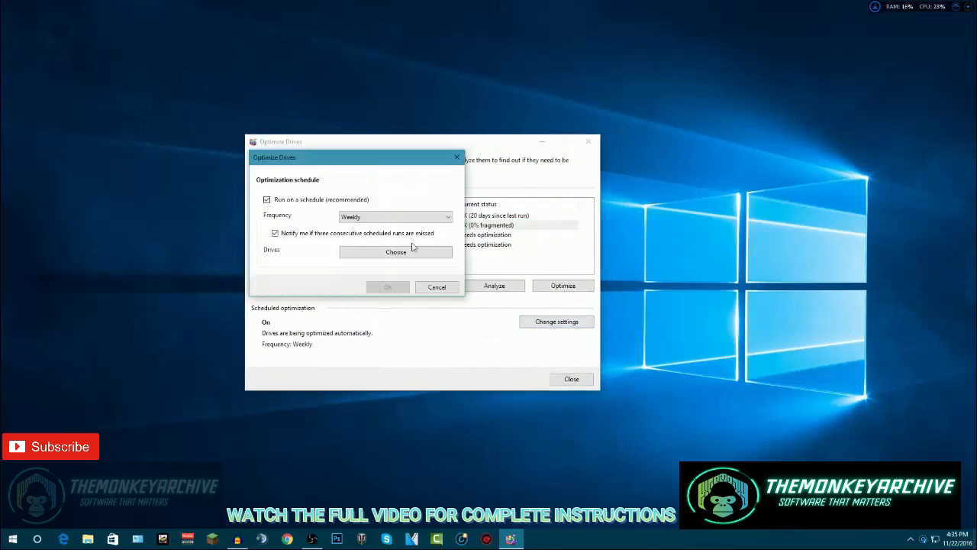
{"action": "left_click", "coordinate": [345, 219]}
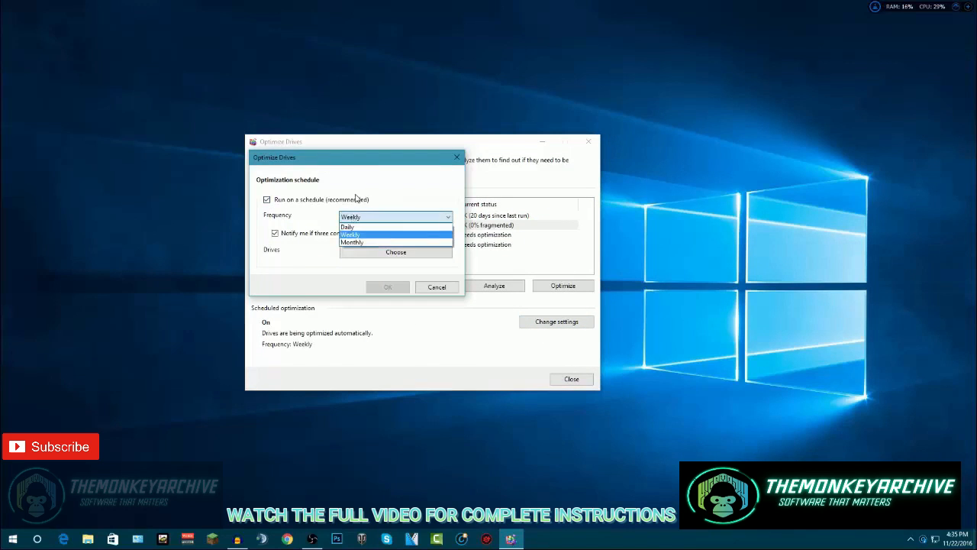
{"action": "left_click", "coordinate": [359, 219]}
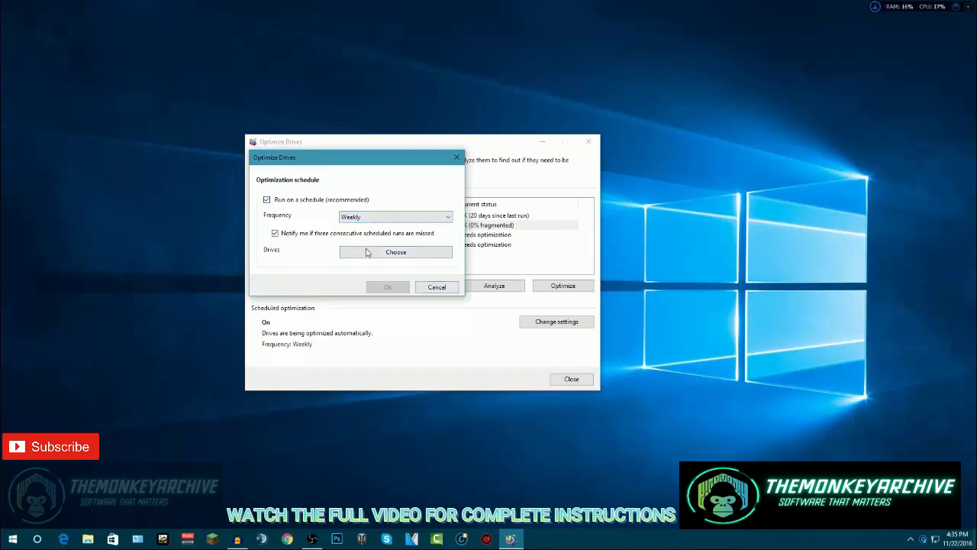
{"action": "left_click", "coordinate": [452, 288]}
{"action": "left_click", "coordinate": [557, 380]}
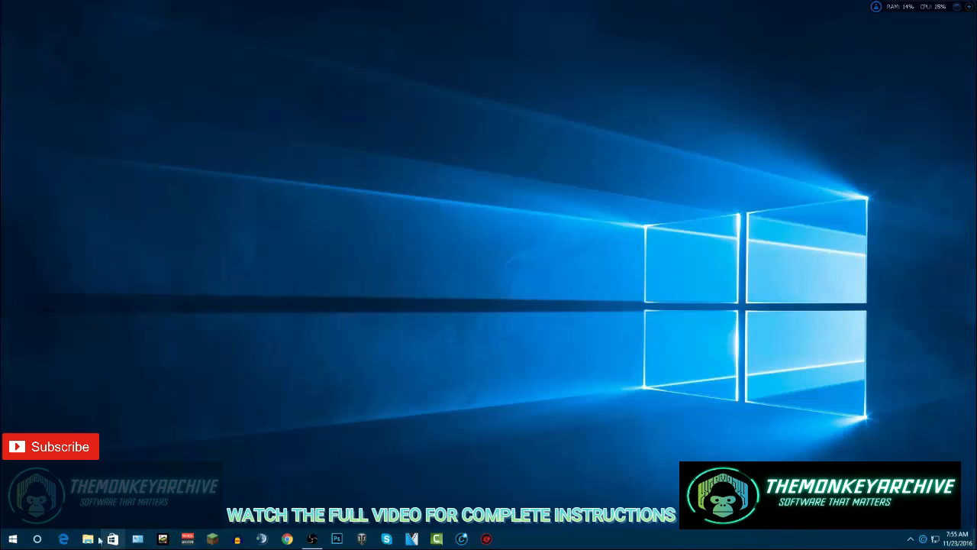
Search the computer for "control" and open Control Panel
{"action": "left_click", "coordinate": [18, 540]}
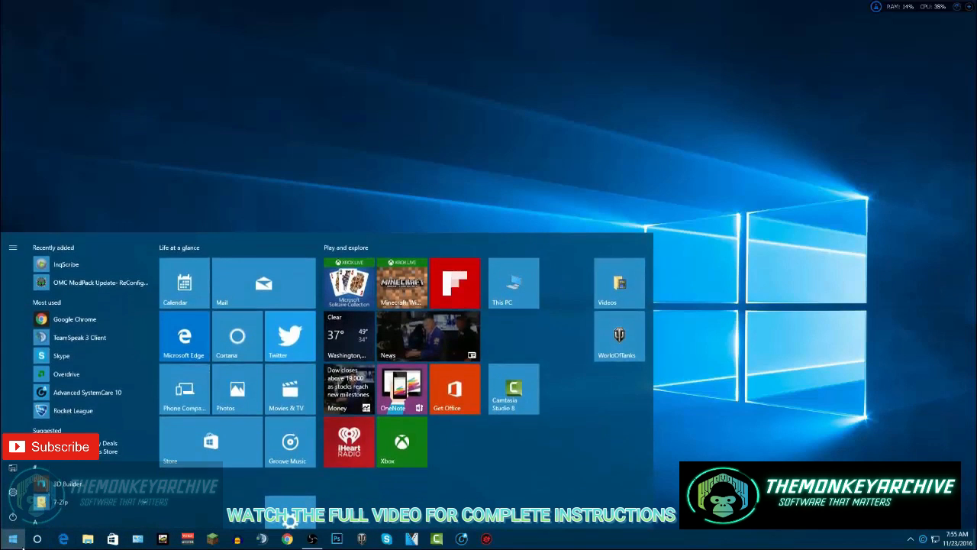
{"action": "type", "text": "control"}
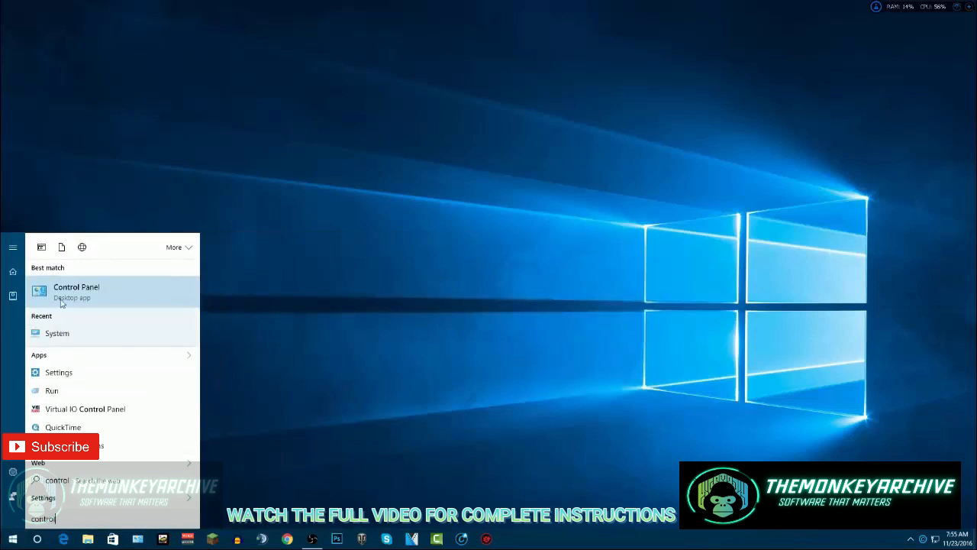
{"action": "left_click", "coordinate": [64, 291]}
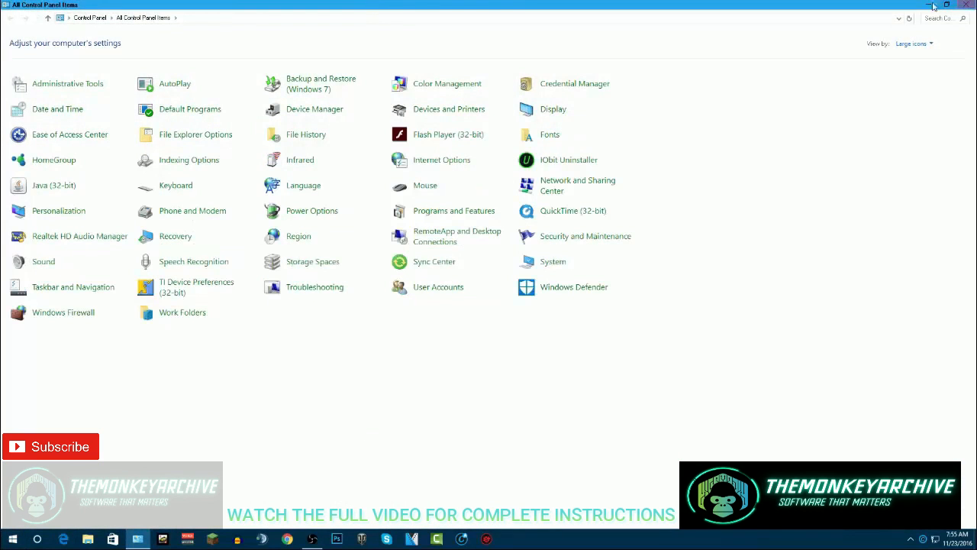
Switch the Control Panel view to Category and back to Large icons
{"action": "left_click", "coordinate": [911, 45]}
{"action": "left_click", "coordinate": [910, 56]}
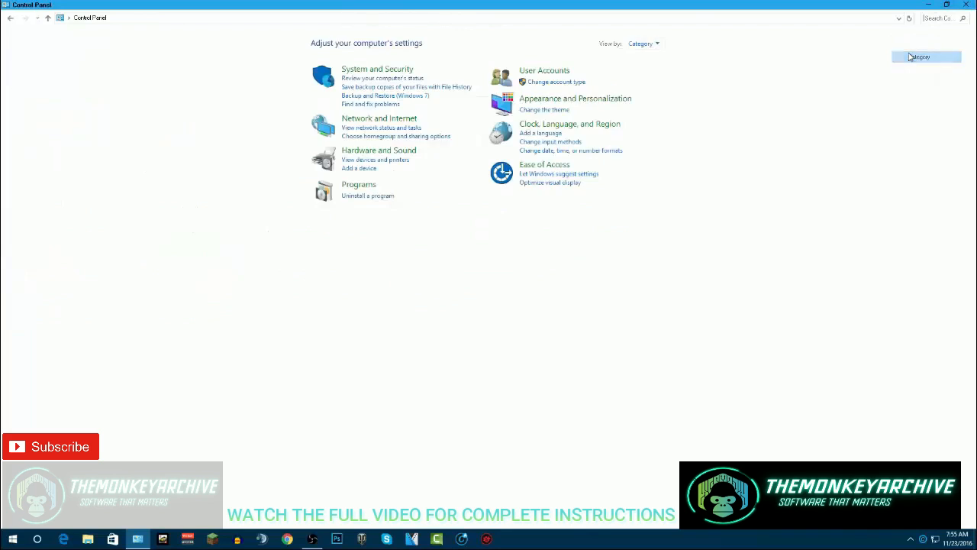
{"action": "left_click", "coordinate": [642, 44]}
{"action": "left_click", "coordinate": [651, 69]}
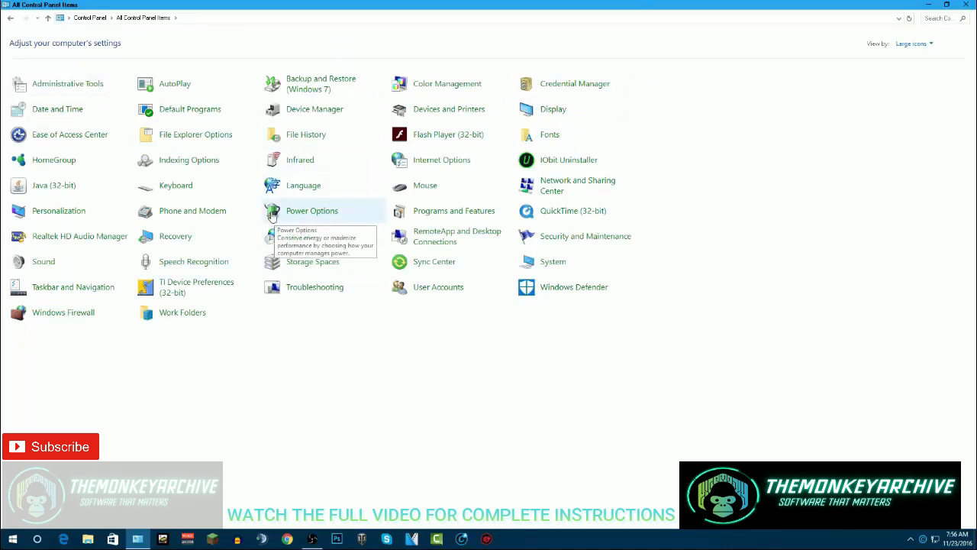
Open Power Options, select the Samsung High Performance plan, check the additional plans and close the window
{"action": "left_click", "coordinate": [309, 216]}
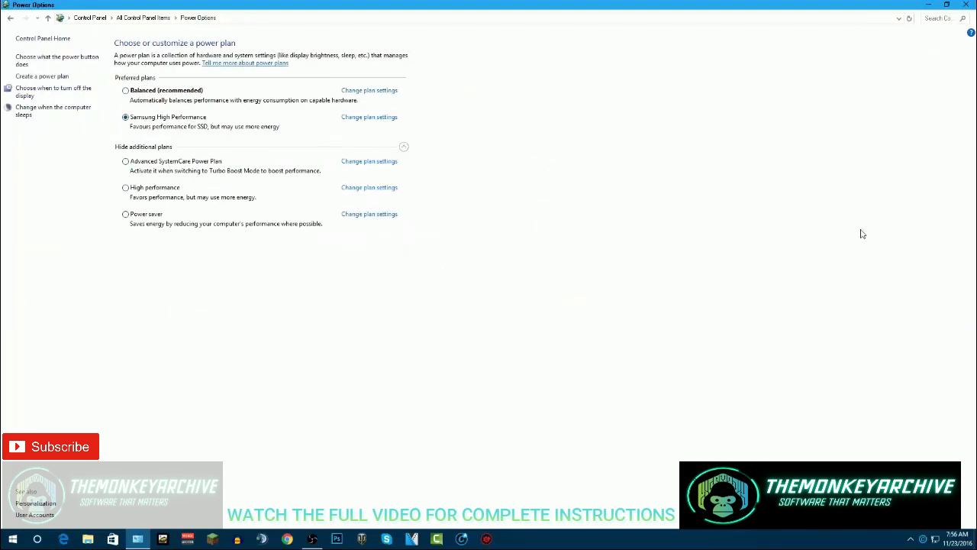
{"action": "left_click", "coordinate": [126, 91]}
{"action": "left_click", "coordinate": [132, 119]}
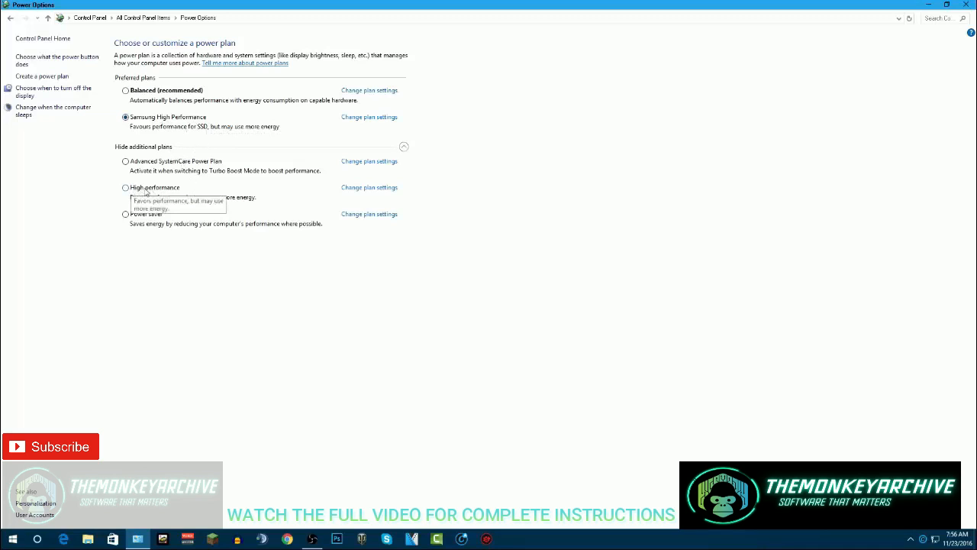
{"action": "left_click", "coordinate": [404, 147]}
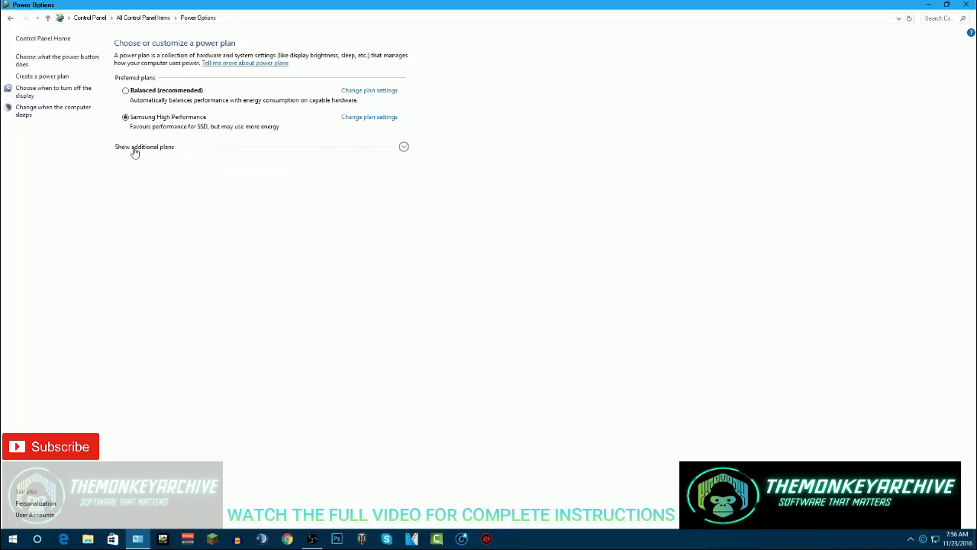
{"action": "left_click", "coordinate": [394, 150]}
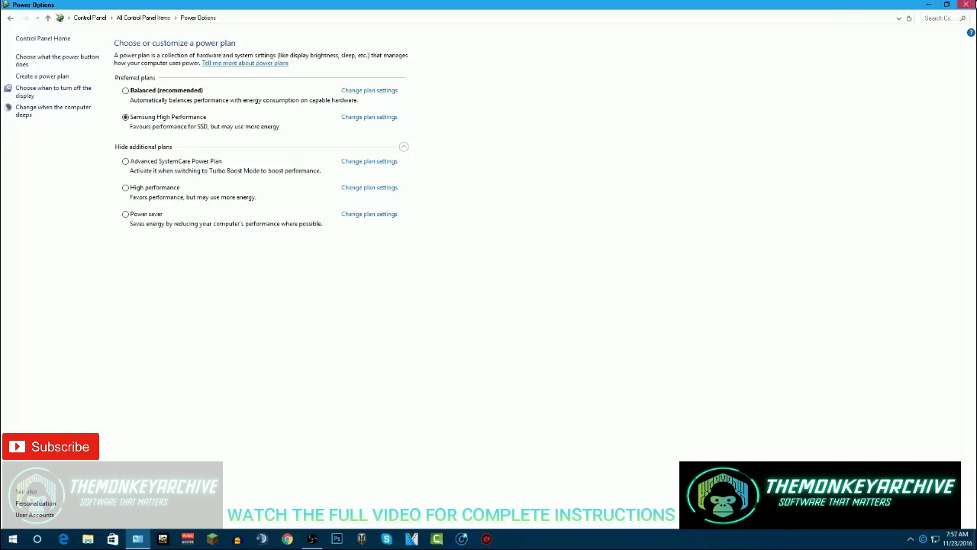
{"action": "left_click", "coordinate": [967, 5]}
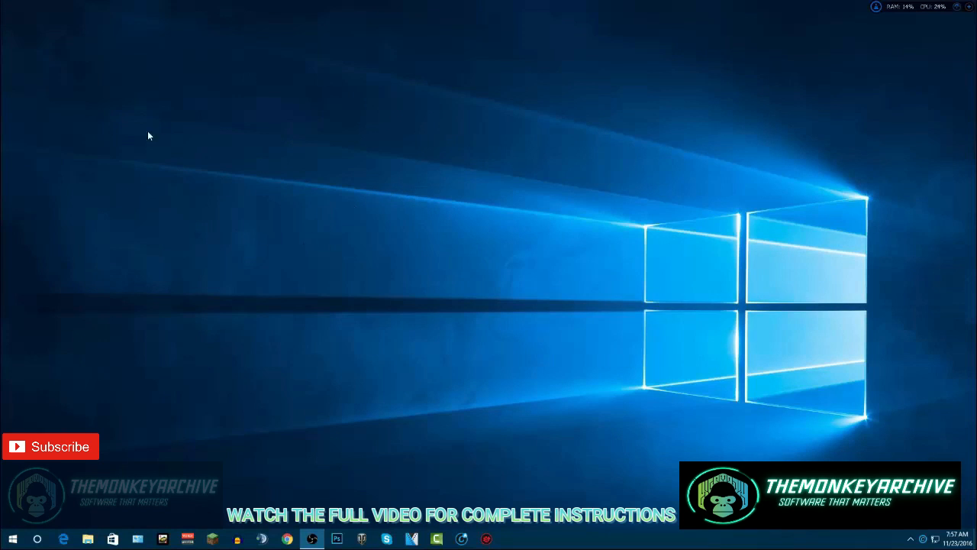
Open AMD Radeon Settings from the desktop and go to the Global Settings for gaming
{"action": "right_click", "coordinate": [341, 173]}
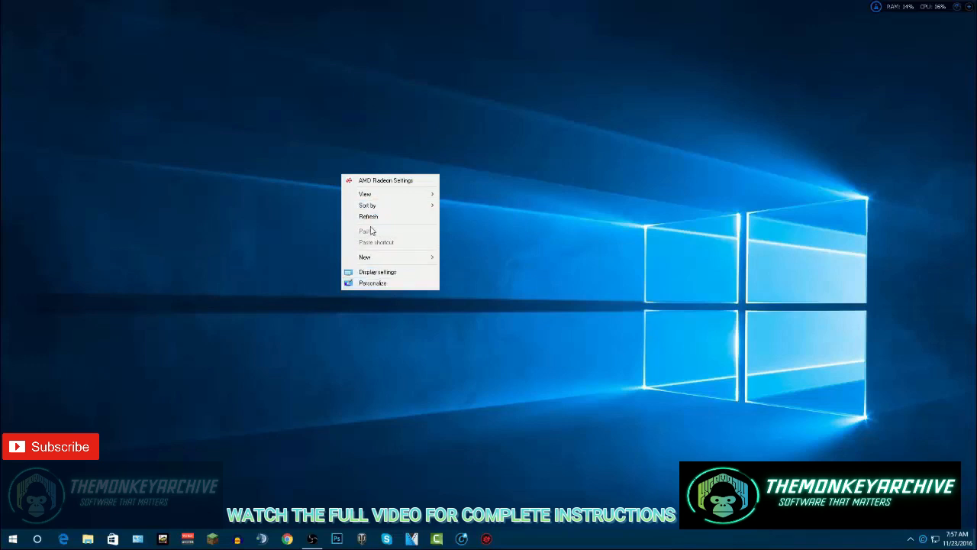
{"action": "left_click", "coordinate": [381, 182]}
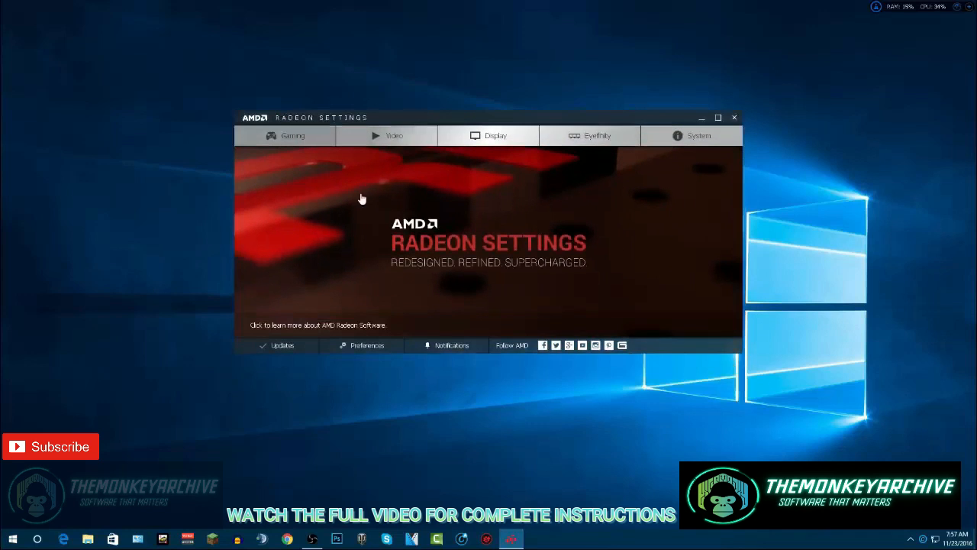
{"action": "left_click", "coordinate": [331, 140]}
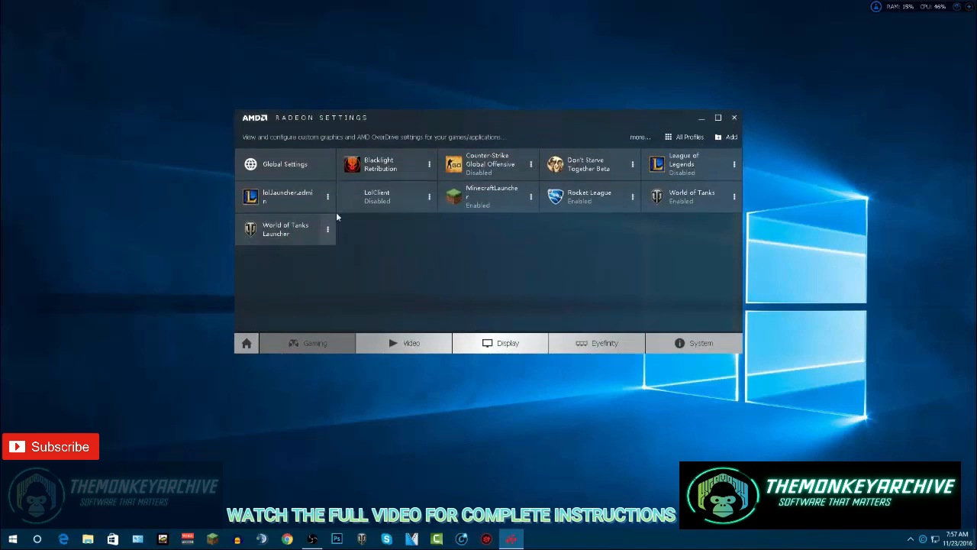
{"action": "left_click", "coordinate": [306, 165]}
Examine the Global OverDrive and Global Graphics settings and close AMD Radeon Settings
{"action": "left_click", "coordinate": [577, 162]}
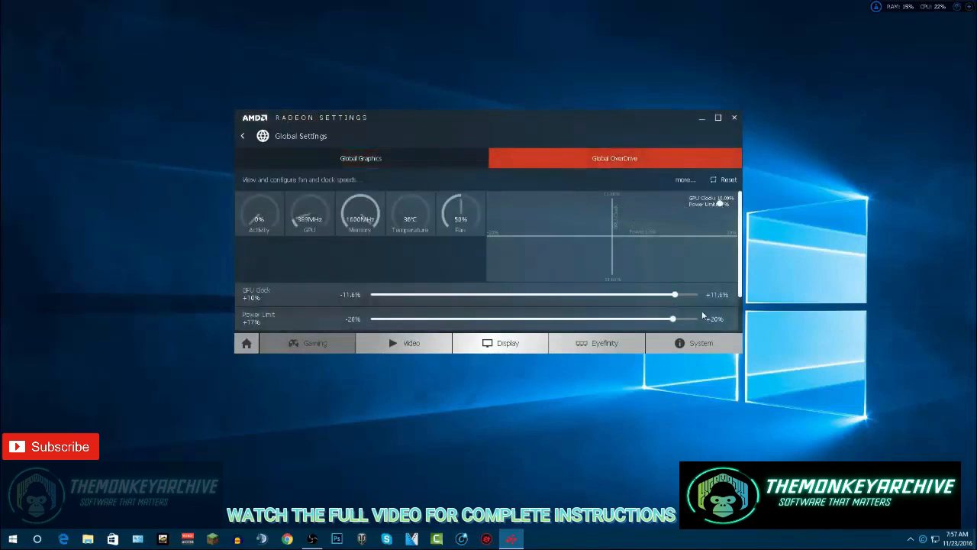
{"action": "scroll", "coordinate": [703, 315], "scroll_direction": "down", "scroll_amount": 2}
{"action": "scroll", "coordinate": [543, 316], "scroll_direction": "up", "scroll_amount": 2}
{"action": "left_click", "coordinate": [386, 156]}
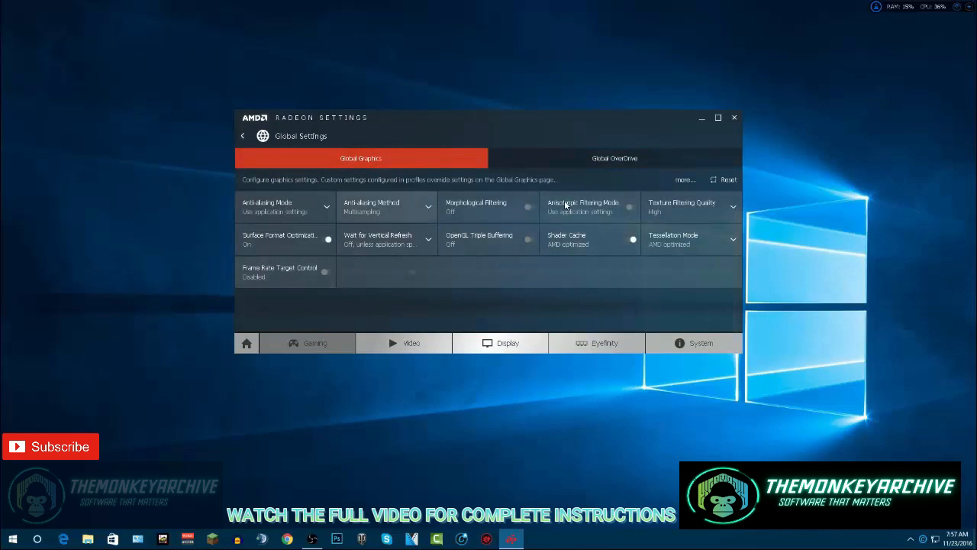
{"action": "mouse_move", "coordinate": [592, 113]}
{"action": "left_mouse_down"}
{"action": "mouse_move", "coordinate": [614, 100]}
{"action": "mouse_move", "coordinate": [599, 101]}
{"action": "left_mouse_up"}
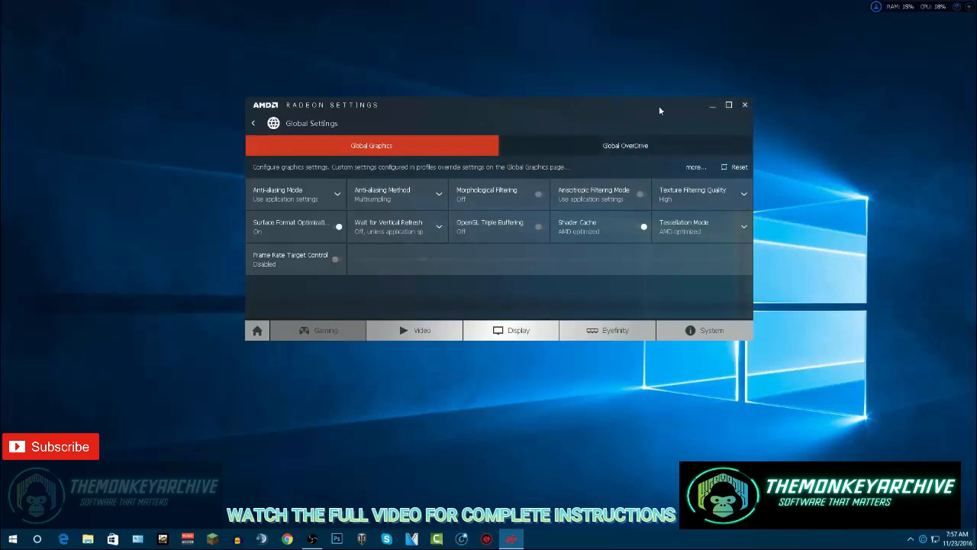
{"action": "left_click", "coordinate": [744, 107]}
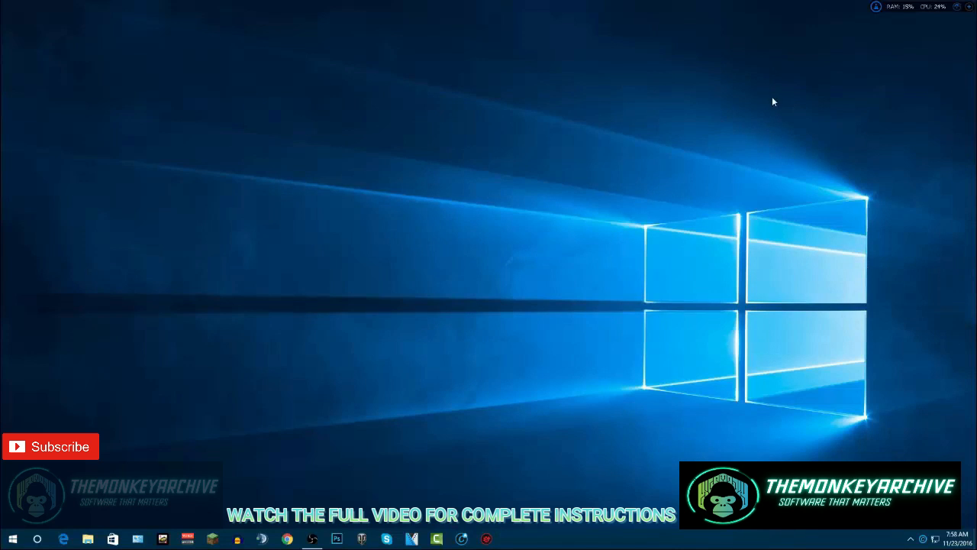
Open Task Manager, examine the status and startup impact of the startup programs, and close it
{"action": "right_click", "coordinate": [949, 544]}
{"action": "left_click", "coordinate": [870, 484]}
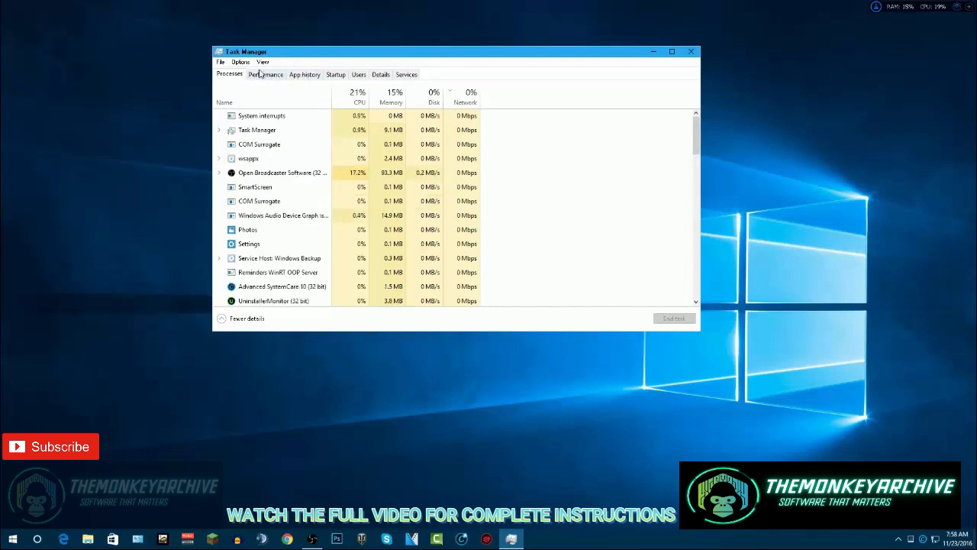
{"action": "left_click", "coordinate": [337, 76]}
{"action": "left_click_drag", "start_coordinate": [365, 57], "coordinate": [367, 51]}
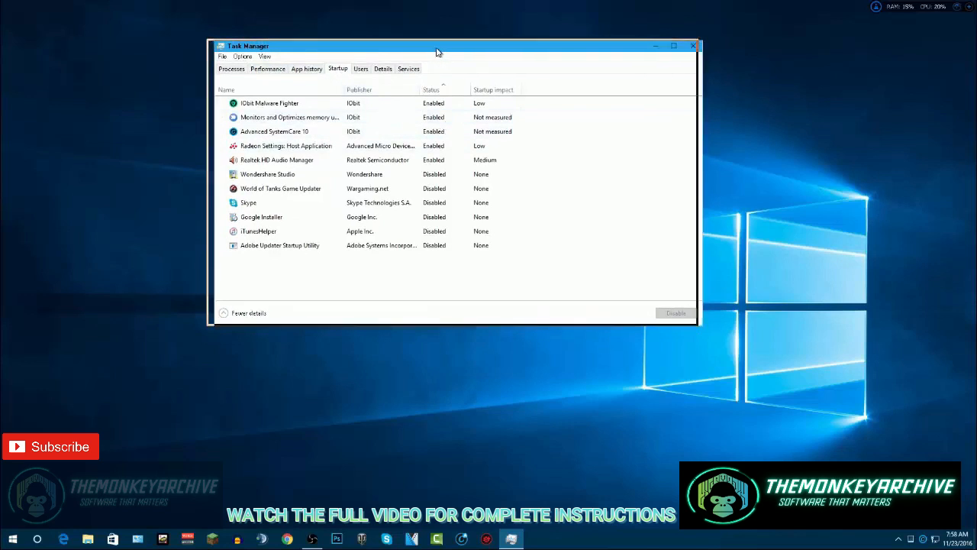
{"action": "left_click_drag", "start_coordinate": [436, 53], "coordinate": [429, 51]}
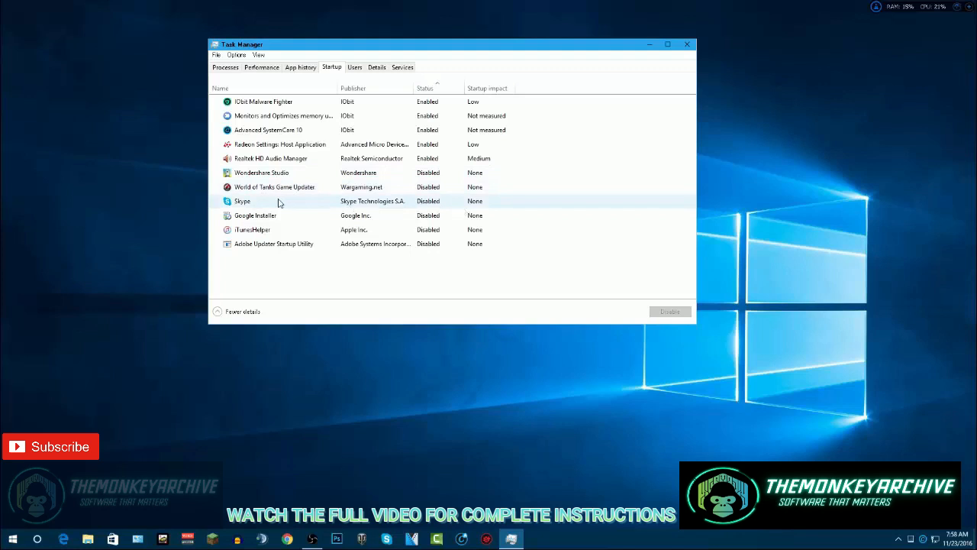
{"action": "left_click_drag", "start_coordinate": [445, 49], "coordinate": [427, 51]}
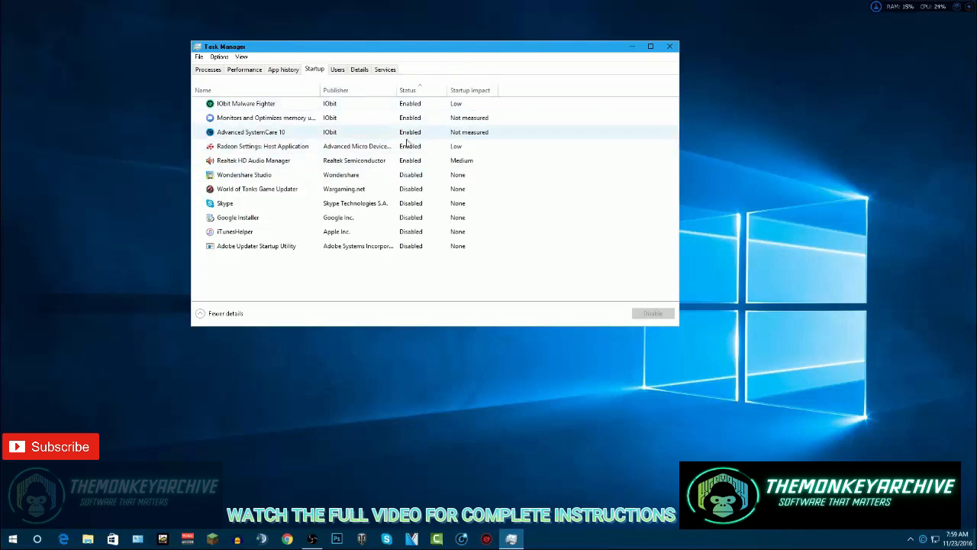
{"action": "left_click_drag", "start_coordinate": [425, 50], "coordinate": [412, 55]}
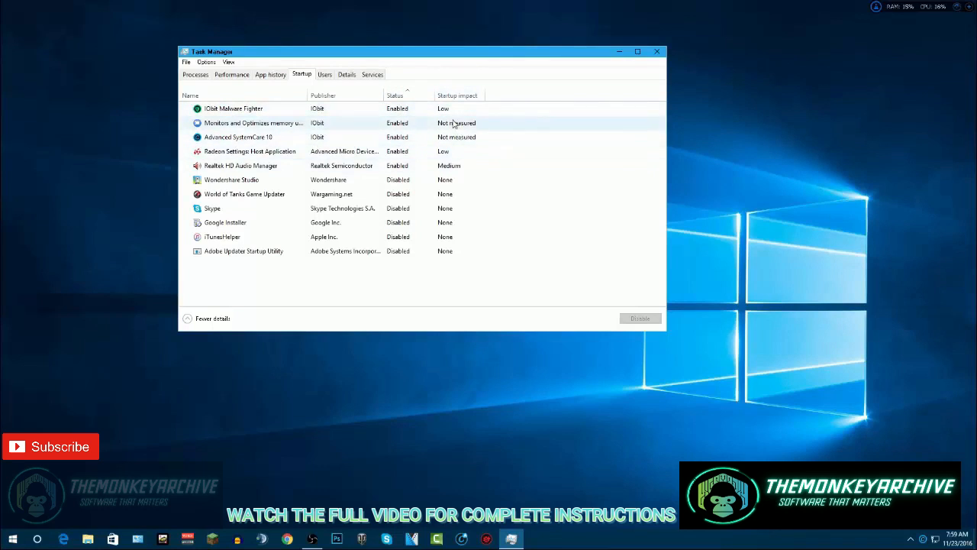
{"action": "left_click_drag", "start_coordinate": [508, 57], "coordinate": [518, 56]}
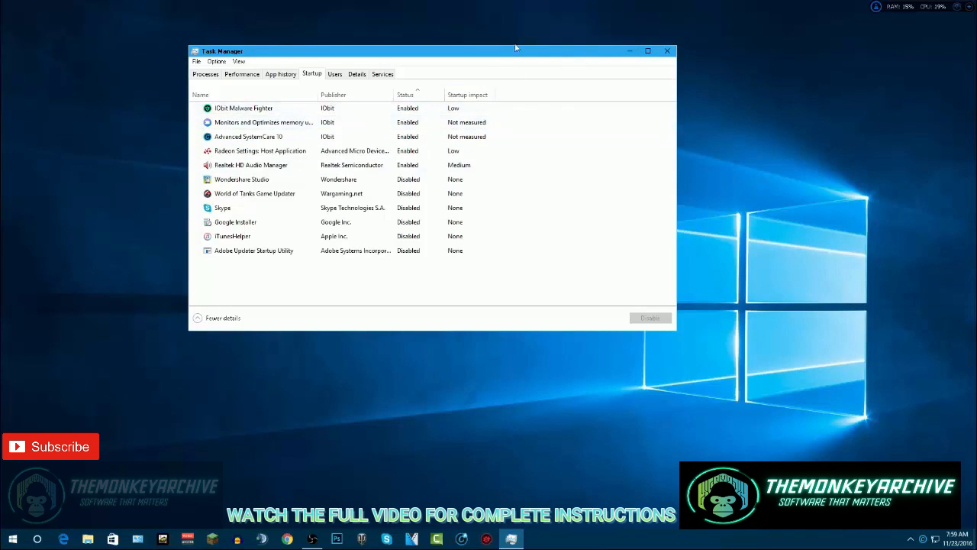
{"action": "left_click", "coordinate": [668, 50]}
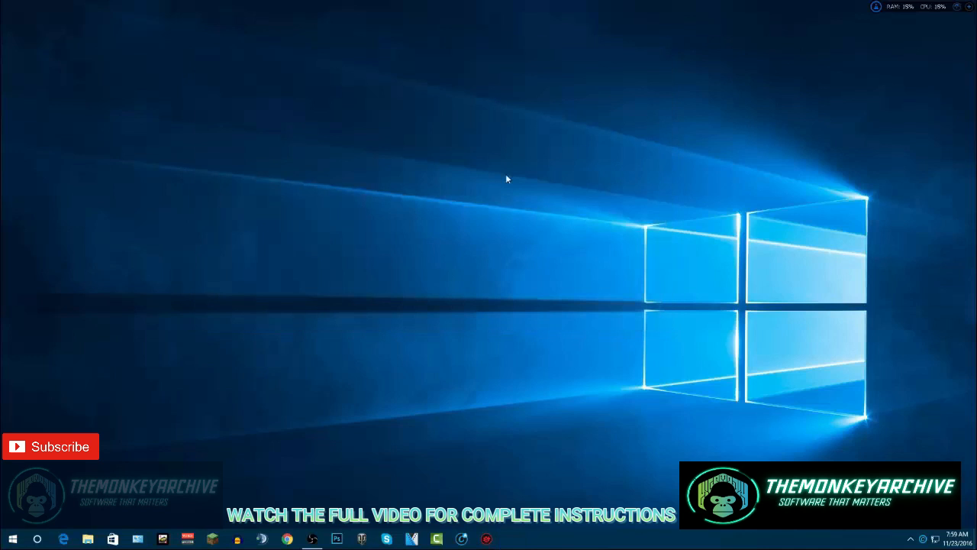
Reopen Control Panel and open the System information page
{"action": "left_click", "coordinate": [138, 539]}
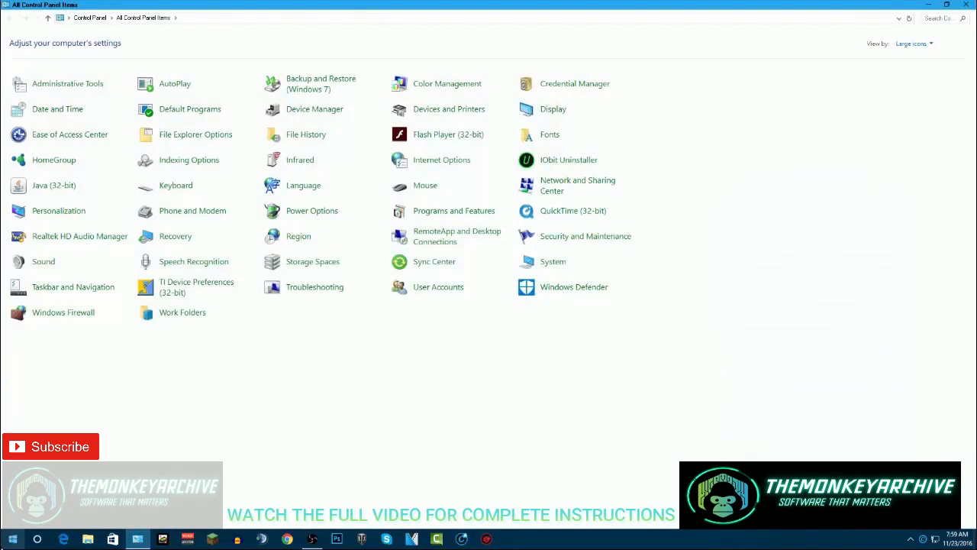
{"action": "left_click", "coordinate": [13, 539]}
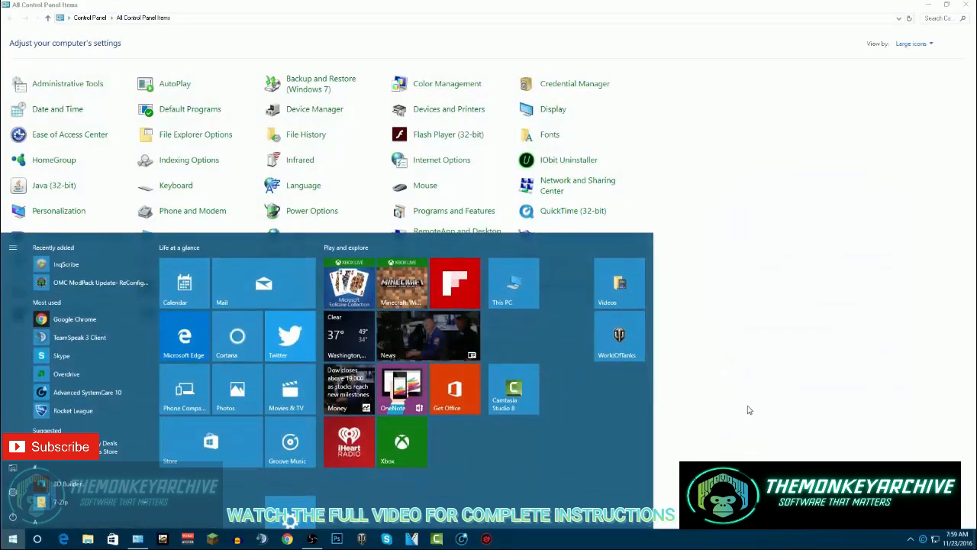
{"action": "left_click", "coordinate": [758, 391]}
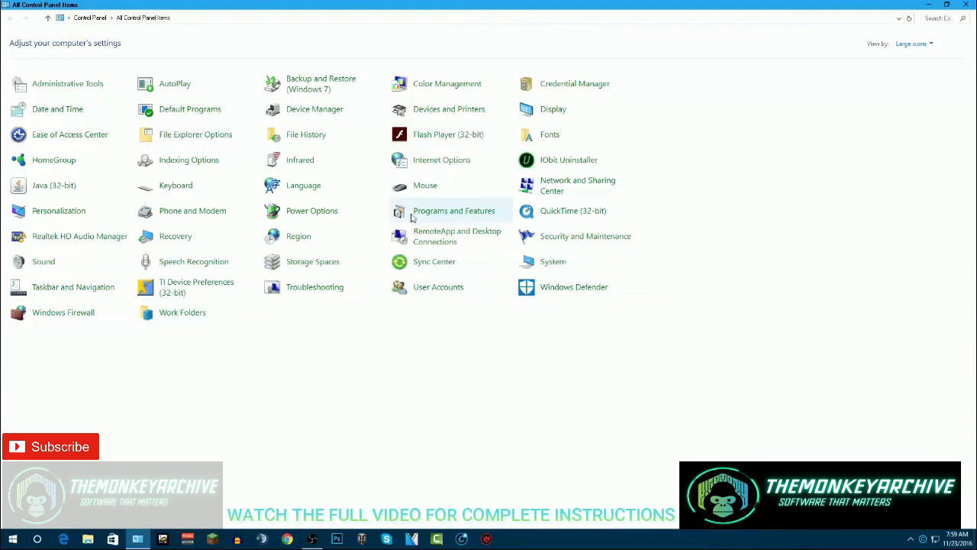
{"action": "left_click", "coordinate": [554, 262]}
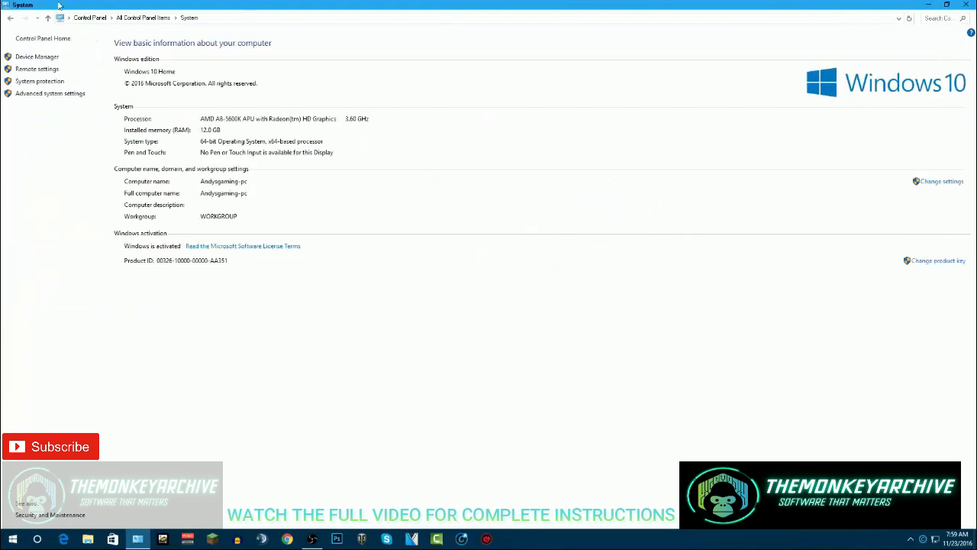
Open the advanced system settings and bring up the Visual Effects choices in Performance Options
{"action": "left_click", "coordinate": [40, 97]}
{"action": "left_click_drag", "start_coordinate": [126, 55], "coordinate": [416, 112]}
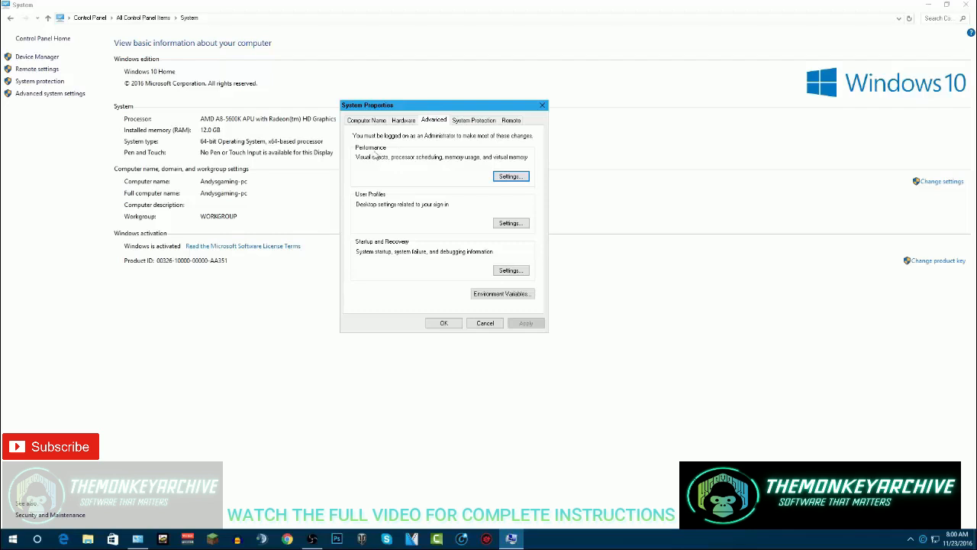
{"action": "left_click", "coordinate": [511, 176]}
{"action": "left_click_drag", "start_coordinate": [465, 145], "coordinate": [450, 112]}
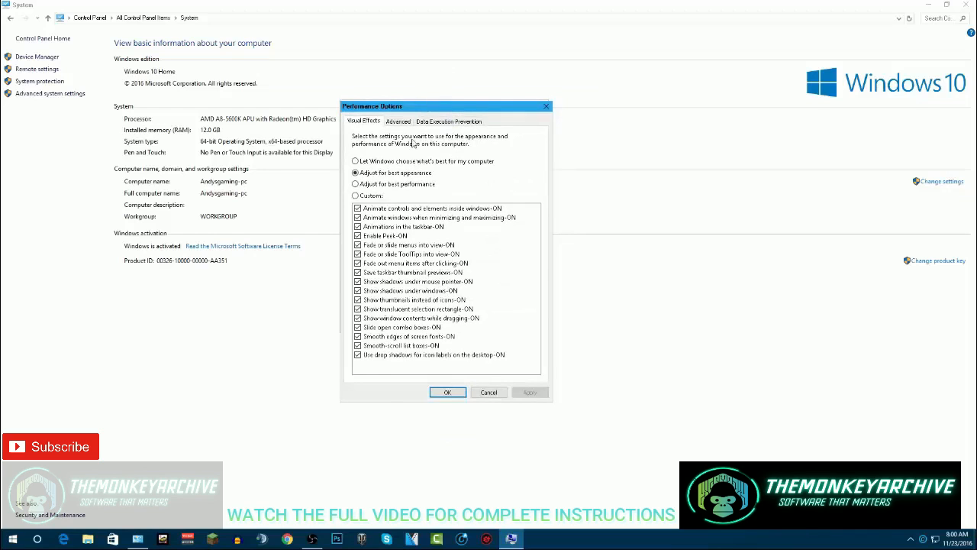
{"action": "key", "text": "super"}
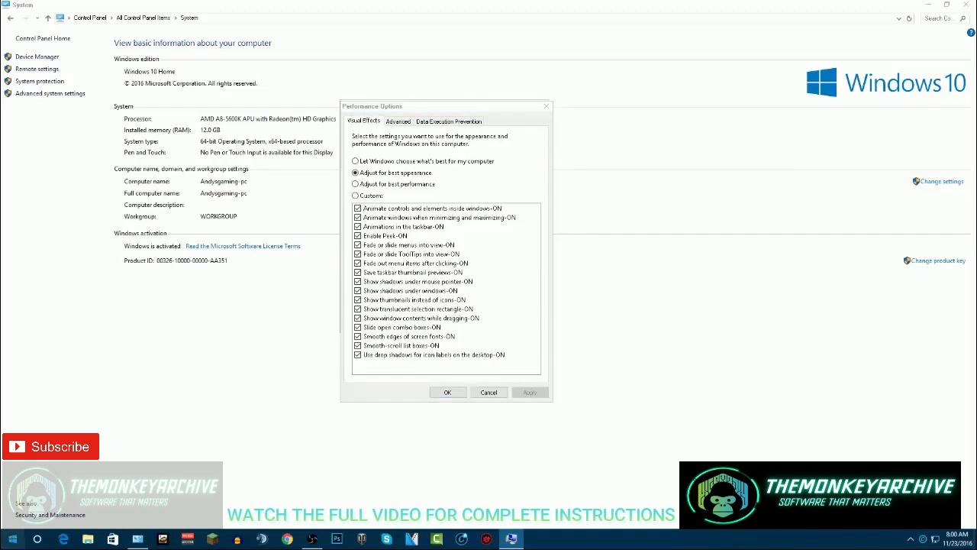
Minimize and restore the System window to preview the window animations, and bring Performance Options back to the front
{"action": "left_click", "coordinate": [802, 365]}
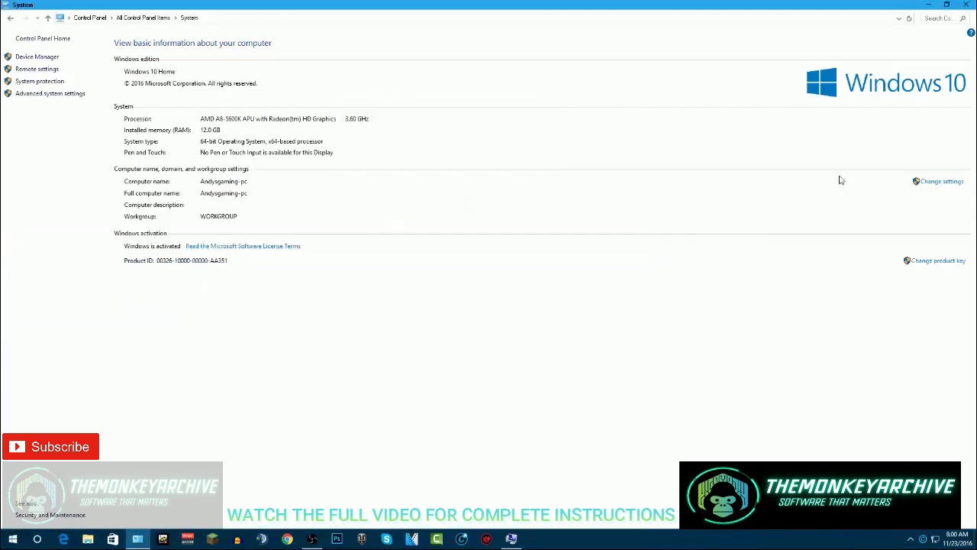
{"action": "left_click", "coordinate": [929, 5]}
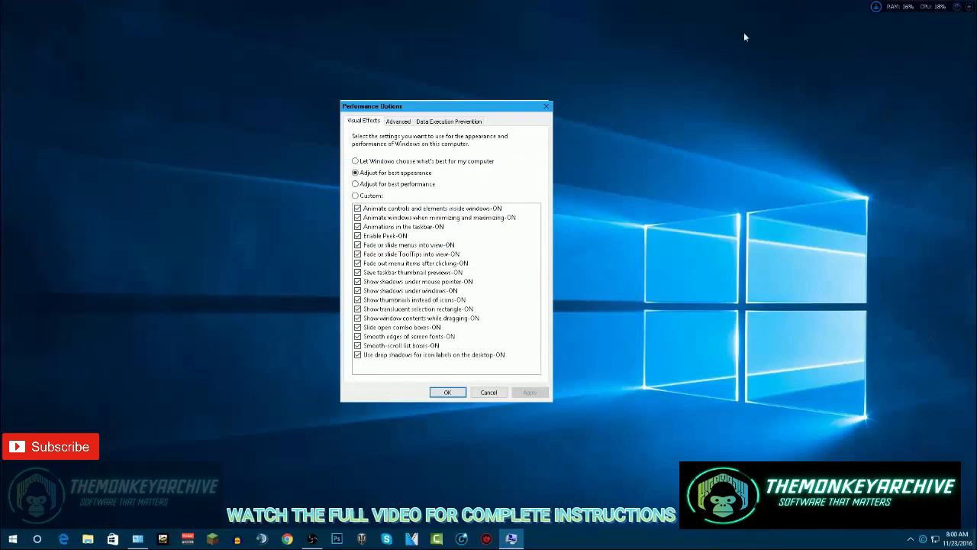
{"action": "left_click", "coordinate": [137, 538]}
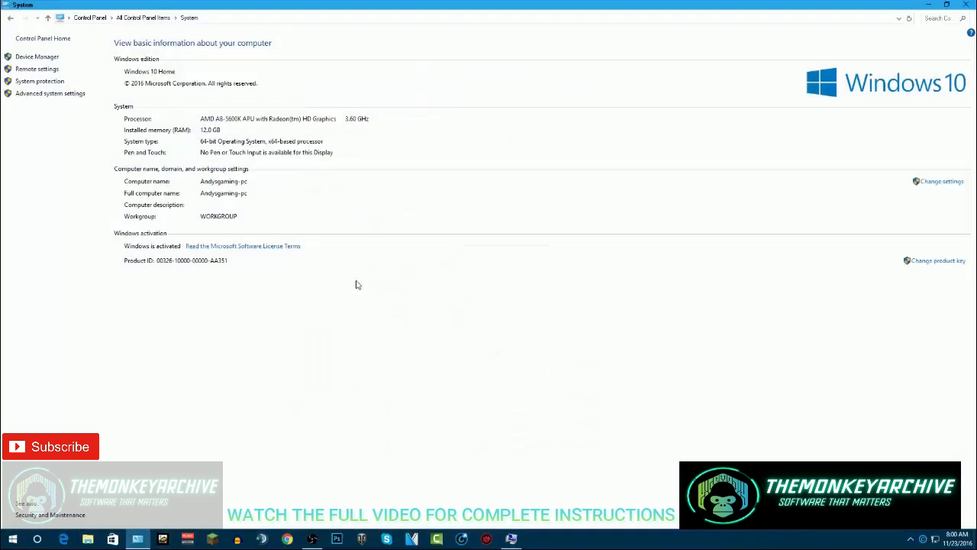
{"action": "left_click", "coordinate": [512, 538]}
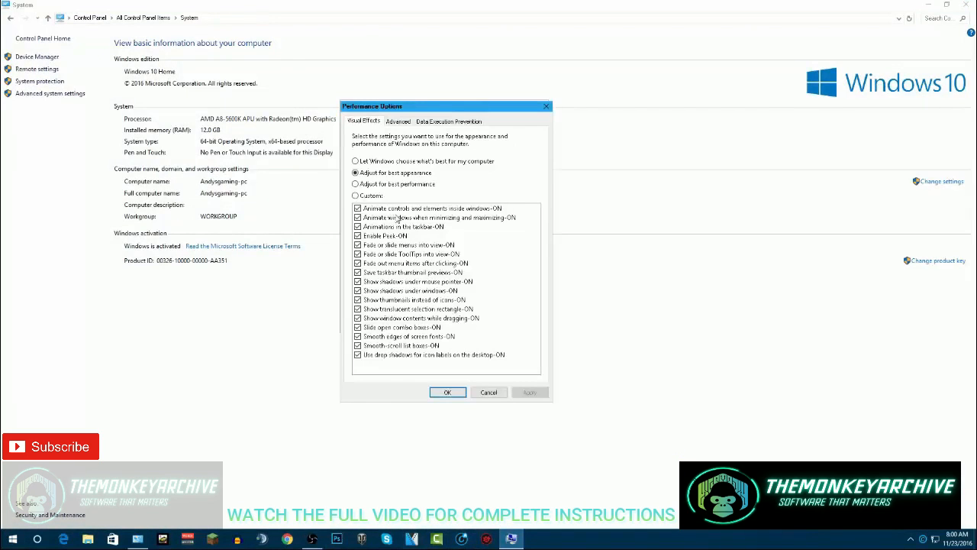
Try the "Adjust for best performance" visual effects option, and close Performance Options and System Properties without applying it
{"action": "left_click", "coordinate": [356, 184]}
{"action": "left_click", "coordinate": [355, 173]}
{"action": "left_click", "coordinate": [356, 184]}
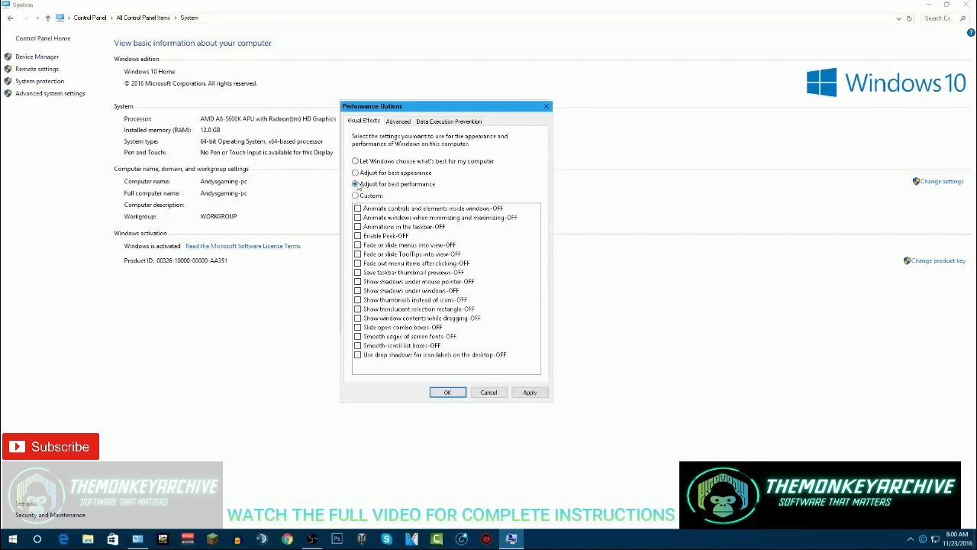
{"action": "left_click", "coordinate": [546, 106]}
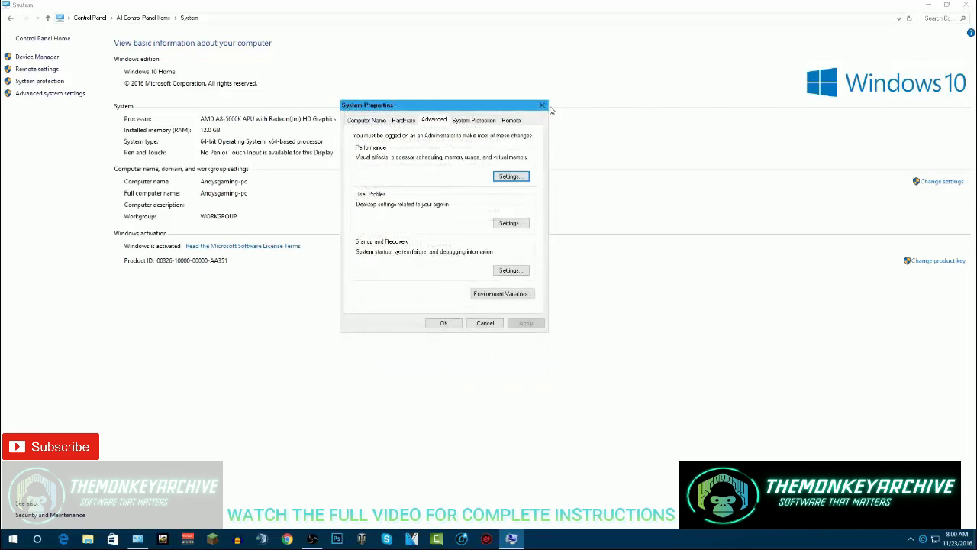
{"action": "left_click", "coordinate": [543, 106]}
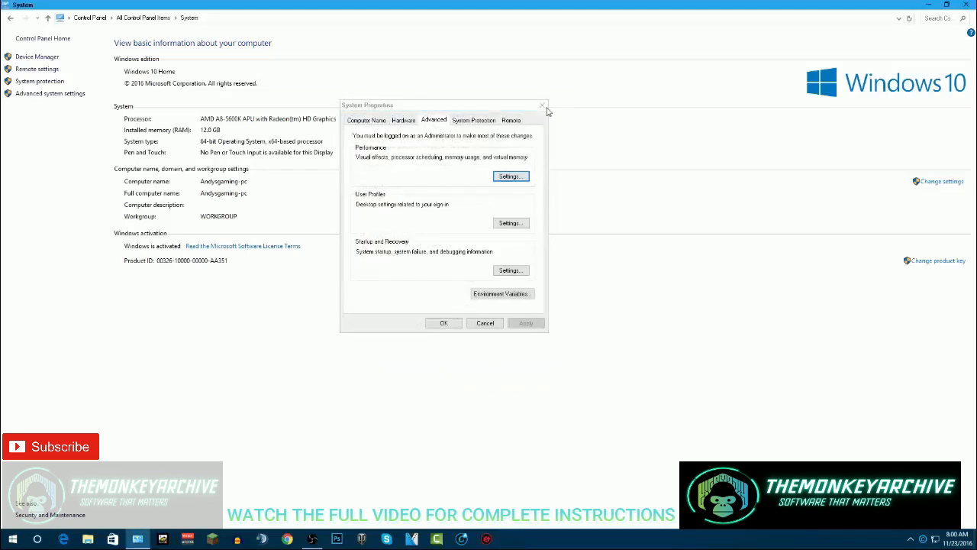
Reopen Performance Options from the advanced system settings and move its window clear of System Properties
{"action": "left_click", "coordinate": [45, 94]}
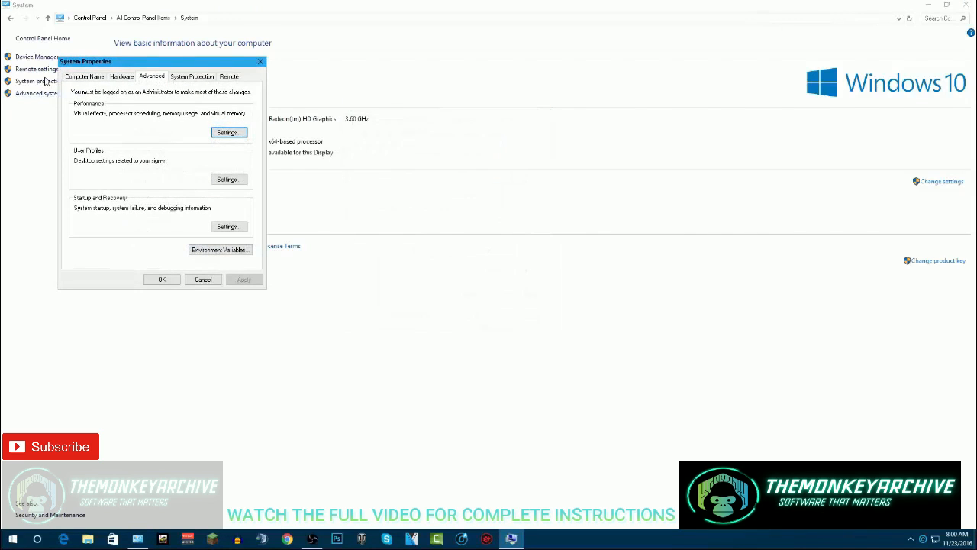
{"action": "left_click", "coordinate": [215, 135]}
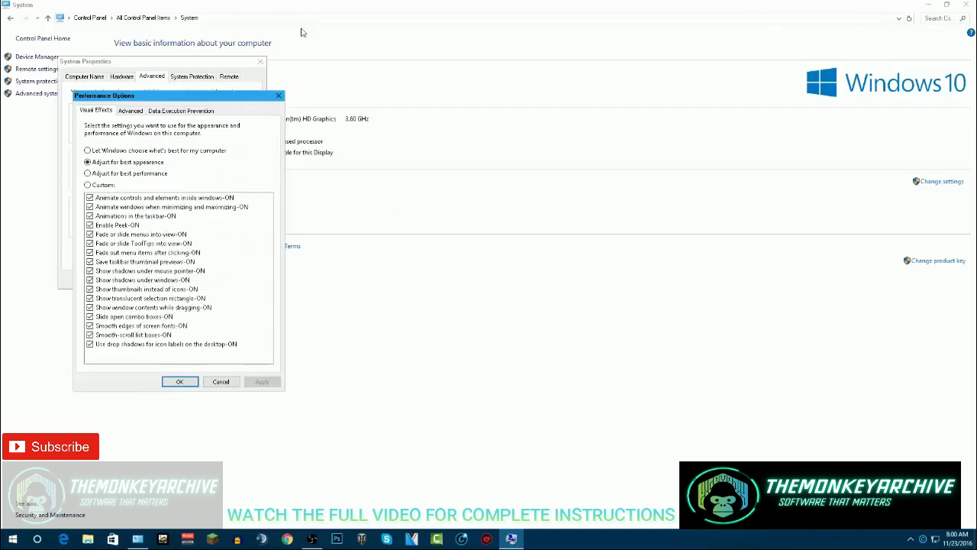
{"action": "left_click_drag", "start_coordinate": [203, 98], "coordinate": [472, 100]}
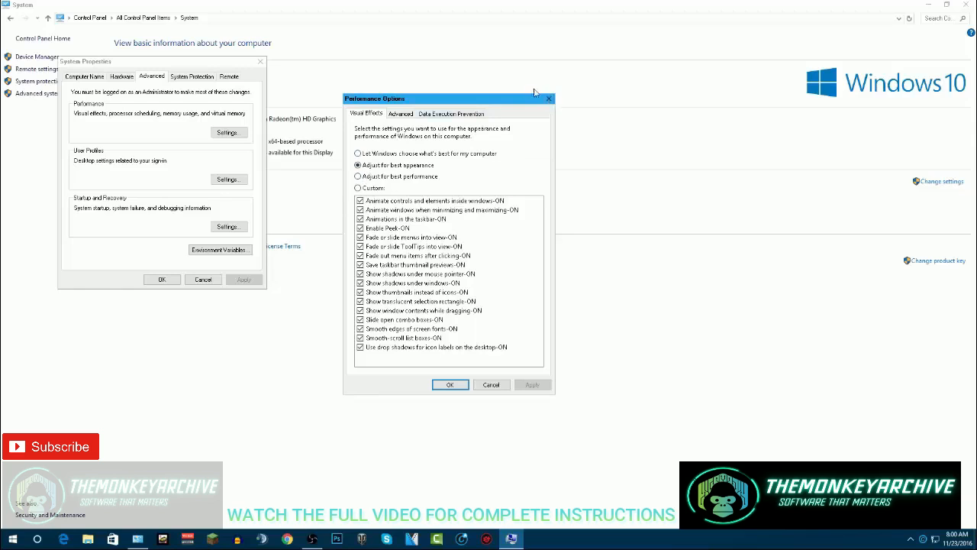
{"action": "left_click_drag", "start_coordinate": [526, 102], "coordinate": [484, 108]}
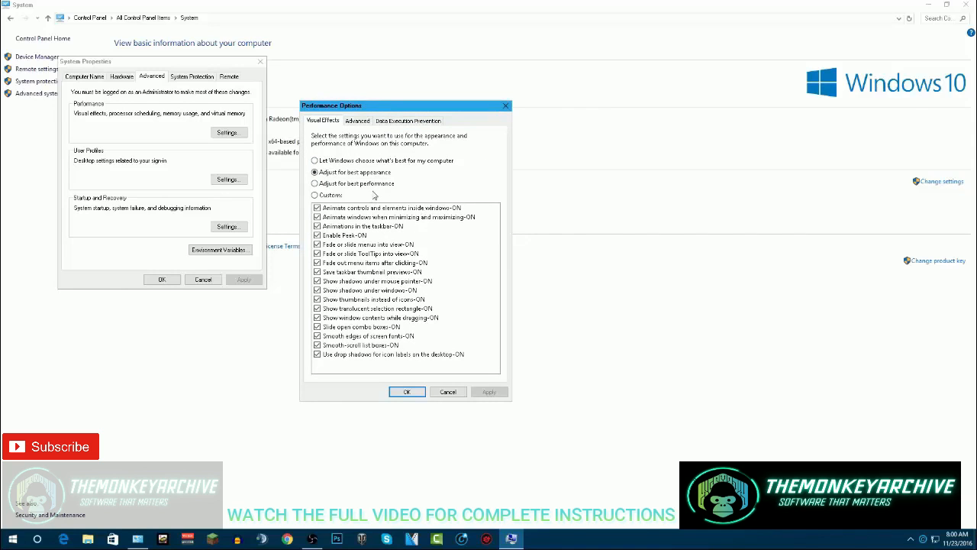
Confirm "Adjust for best appearance" as the visual effects setting and close the System Properties dialog
{"action": "left_click", "coordinate": [336, 184]}
{"action": "key", "text": "Up"}
{"action": "key", "text": "Return"}
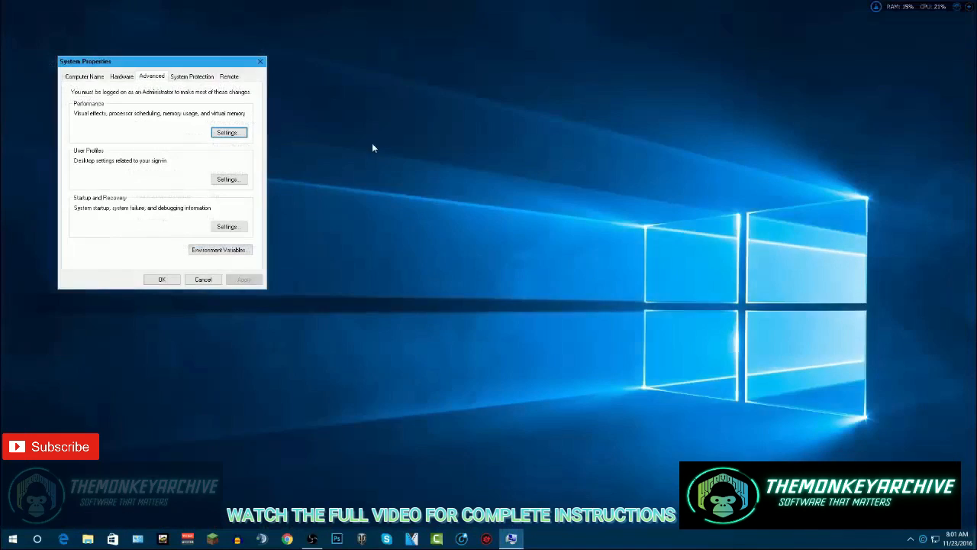
{"action": "left_click", "coordinate": [260, 62]}
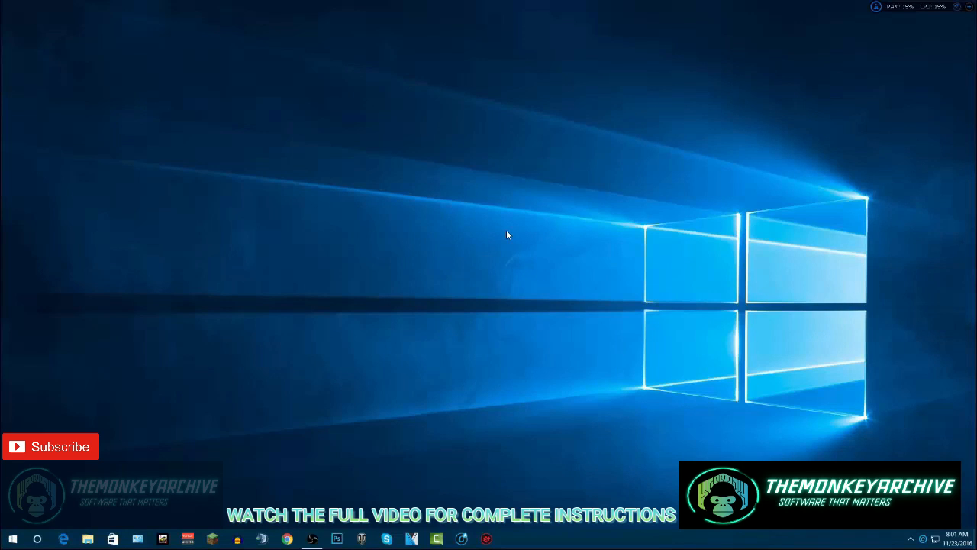
Open the user's temporary files folder by running %temp%, and maximize its window
{"action": "key", "text": "super+r"}
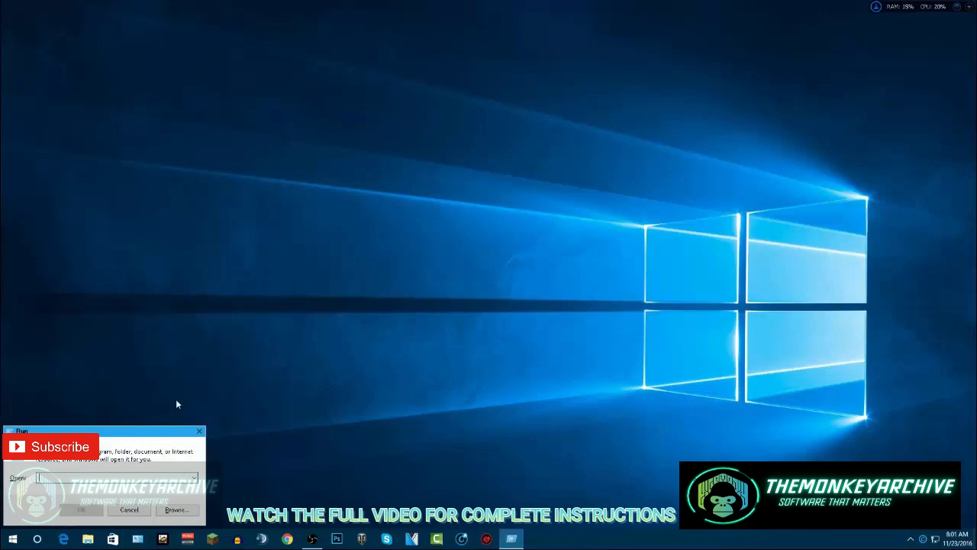
{"action": "left_click_drag", "start_coordinate": [127, 431], "coordinate": [490, 180]}
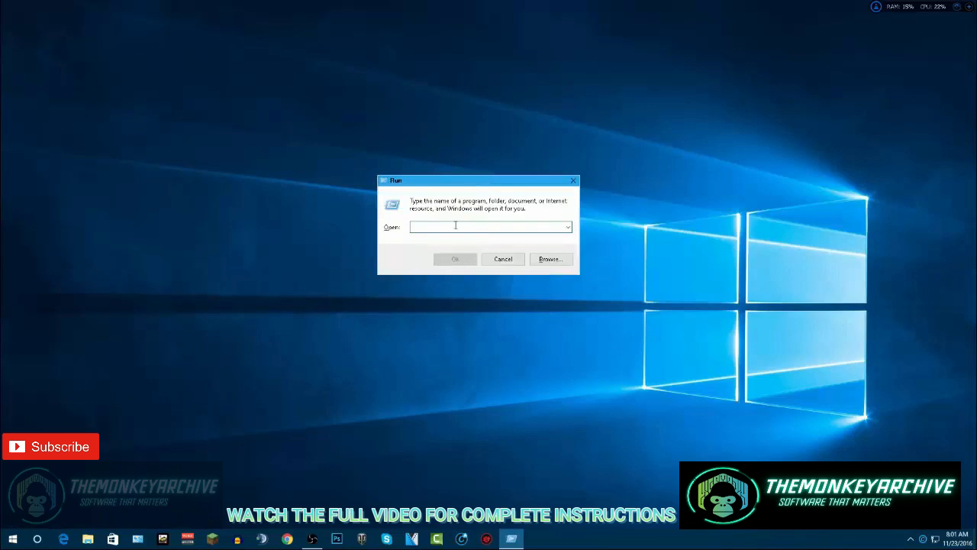
{"action": "type", "text": "%temp%"}
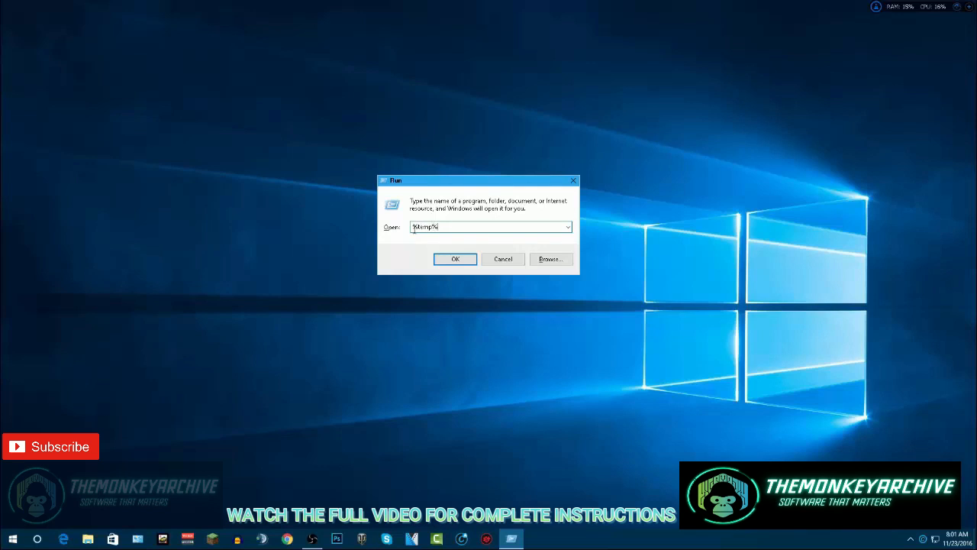
{"action": "left_click_drag", "start_coordinate": [439, 227], "coordinate": [435, 231]}
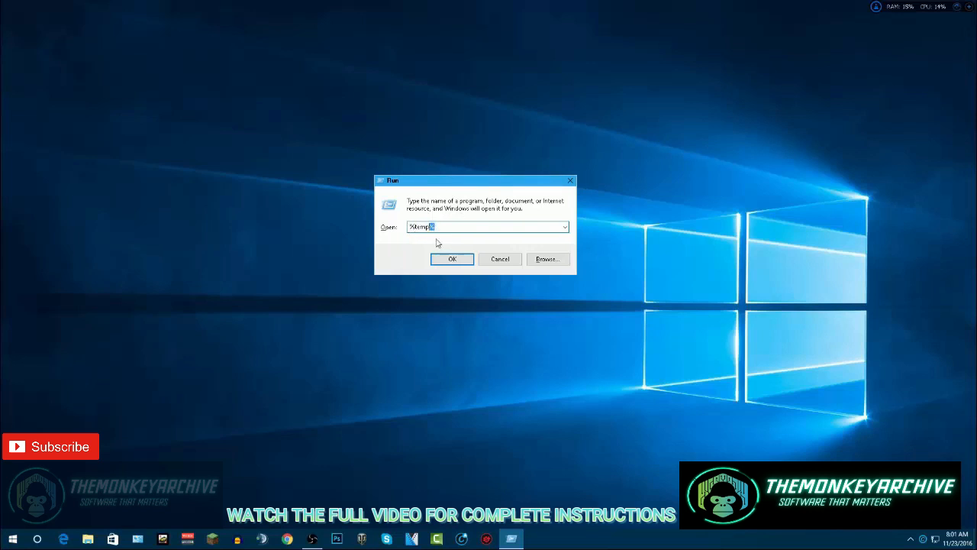
{"action": "left_click", "coordinate": [452, 258]}
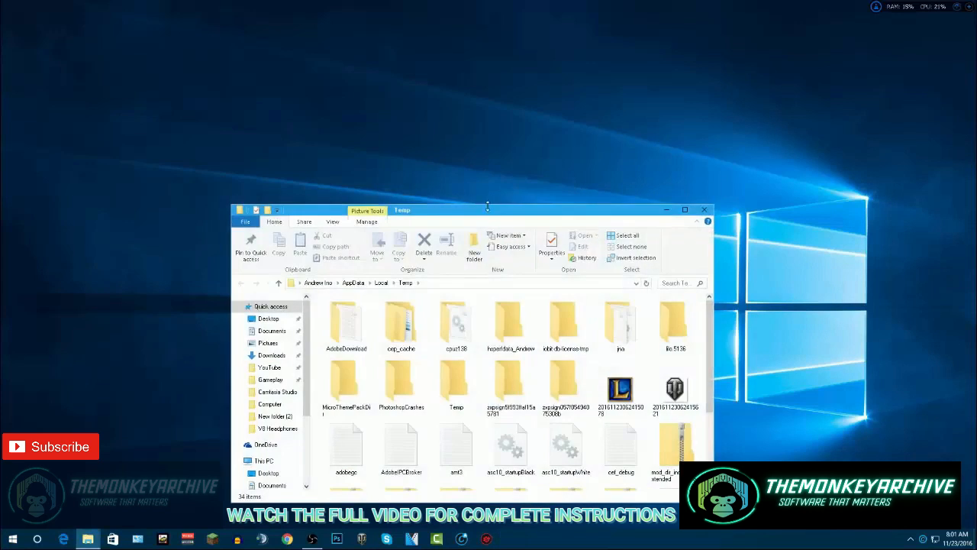
{"action": "left_click_drag", "start_coordinate": [487, 206], "coordinate": [458, 148]}
{"action": "key", "text": "super+Up"}
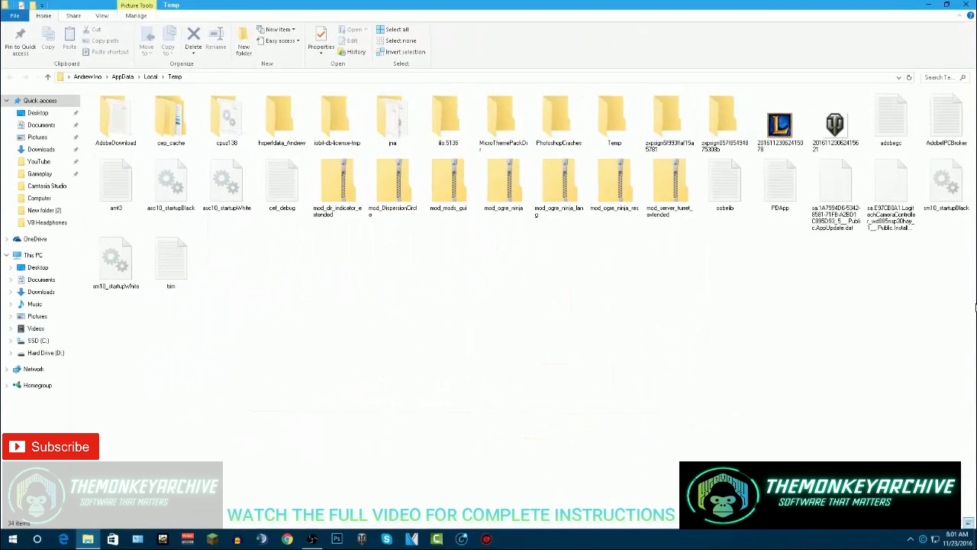
Delete all files and folders in the Temp folder, skipping every item that is in use
{"action": "left_click_drag", "start_coordinate": [974, 345], "coordinate": [812, 440]}
{"action": "left_click_drag", "start_coordinate": [975, 410], "coordinate": [83, 86]}
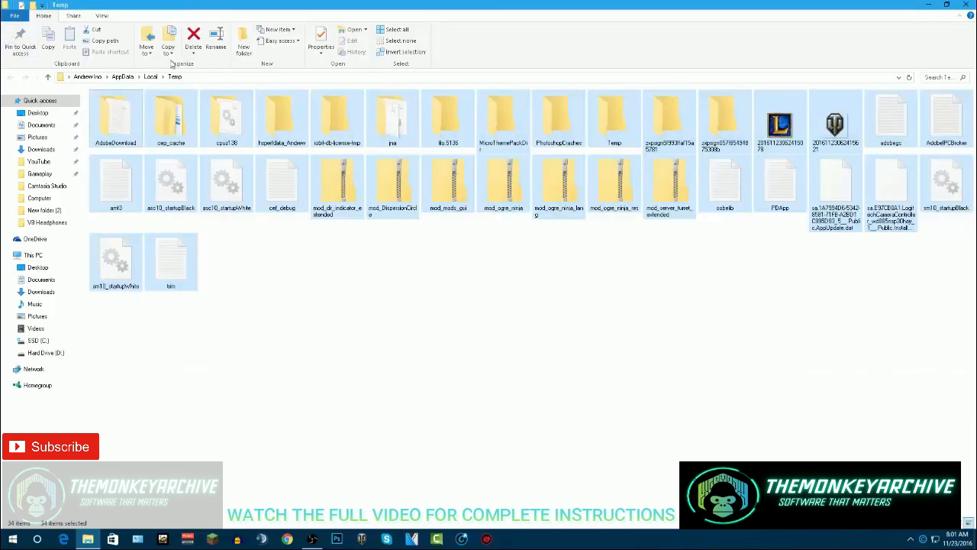
{"action": "key", "text": "Delete"}
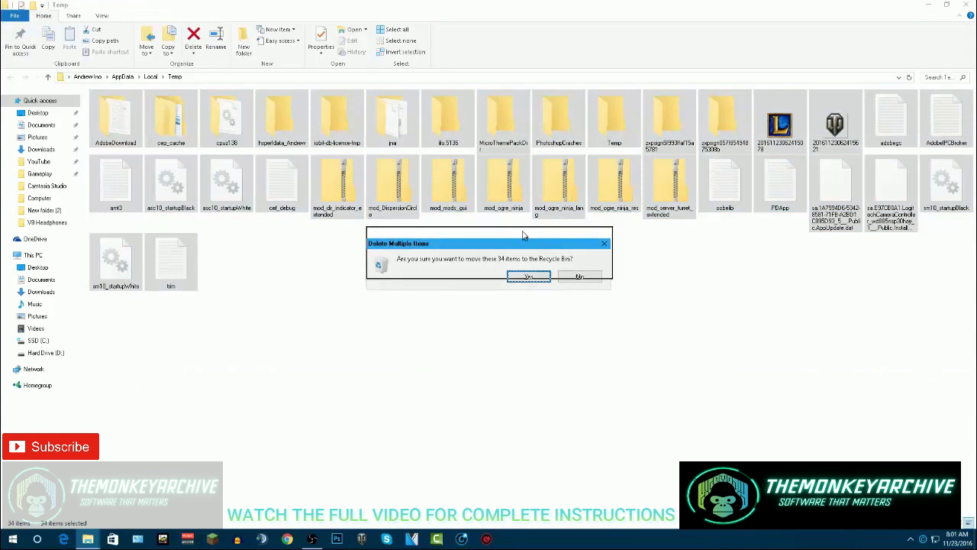
{"action": "left_click", "coordinate": [528, 276]}
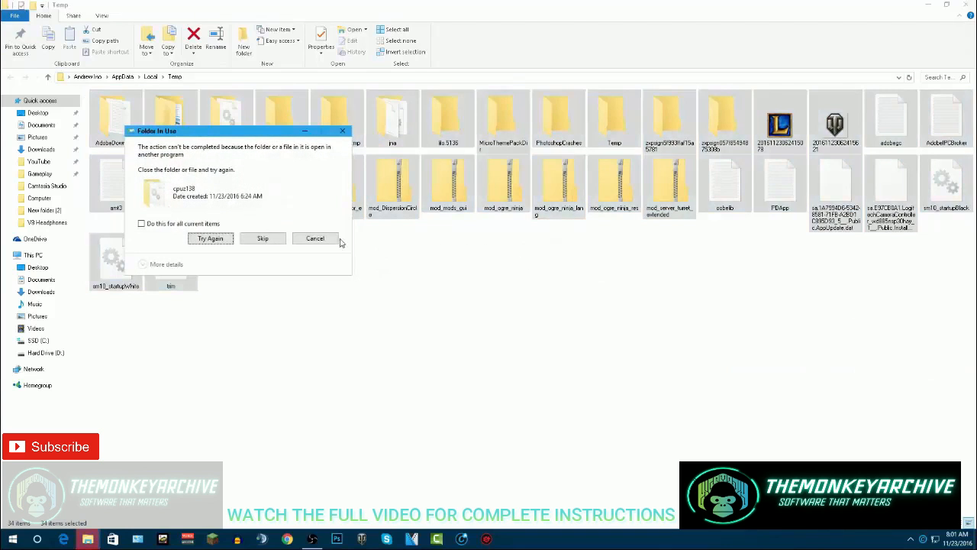
{"action": "left_click", "coordinate": [183, 223]}
{"action": "left_click", "coordinate": [260, 239]}
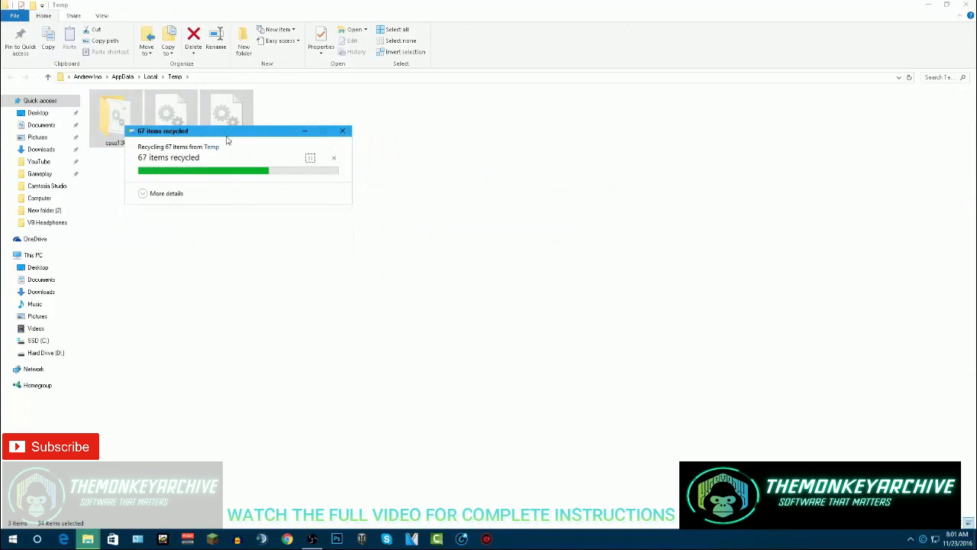
{"action": "left_click", "coordinate": [217, 178]}
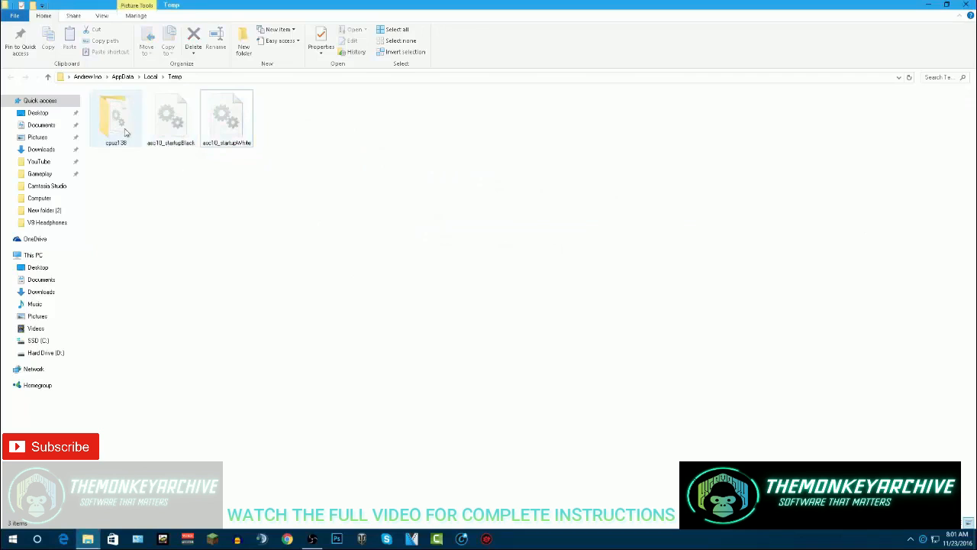
Try to delete the remaining cpuz138, asc10_startupBlack and asc10_startupWhite items, skipping those in use, and close the Temp folder
{"action": "left_click_drag", "start_coordinate": [299, 195], "coordinate": [102, 120]}
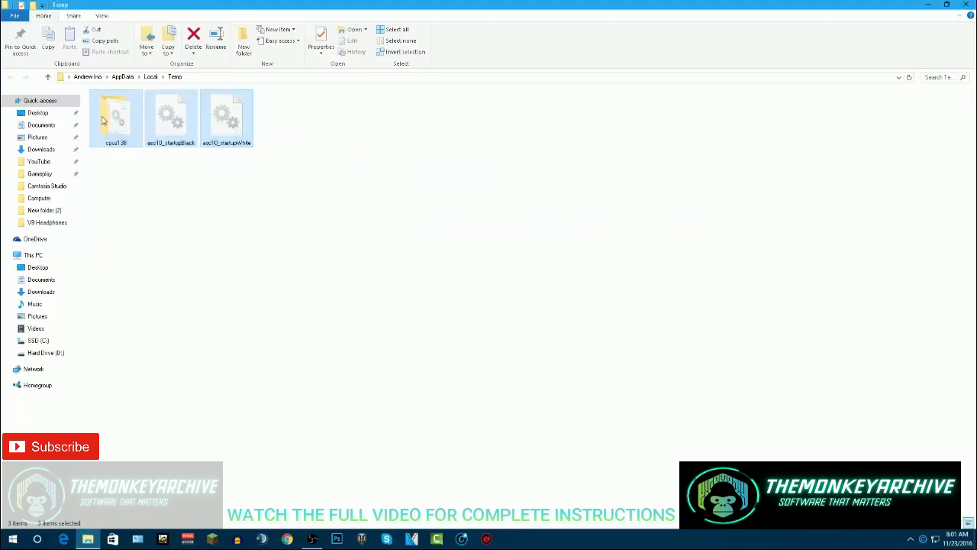
{"action": "key", "text": "Delete"}
{"action": "left_click", "coordinate": [524, 275]}
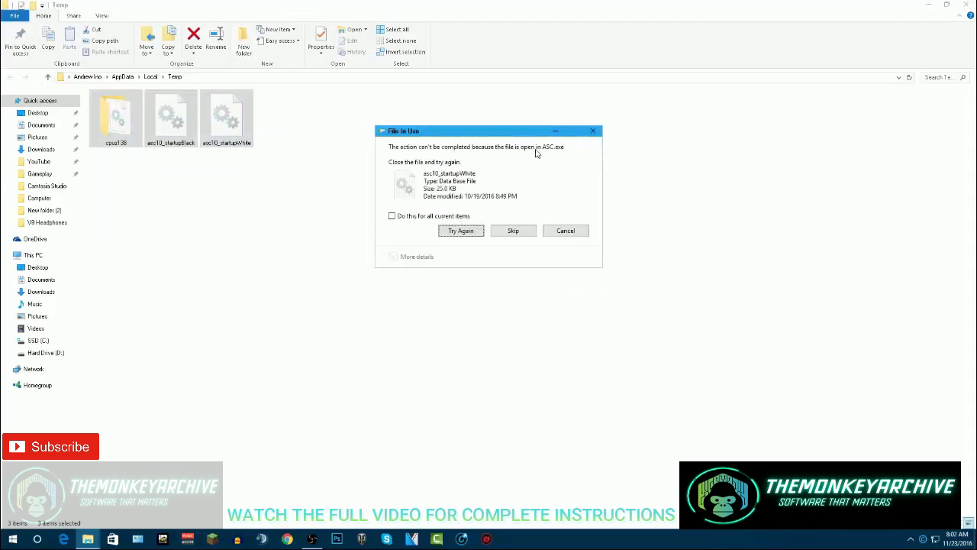
{"action": "left_click", "coordinate": [392, 217]}
{"action": "left_click", "coordinate": [510, 230]}
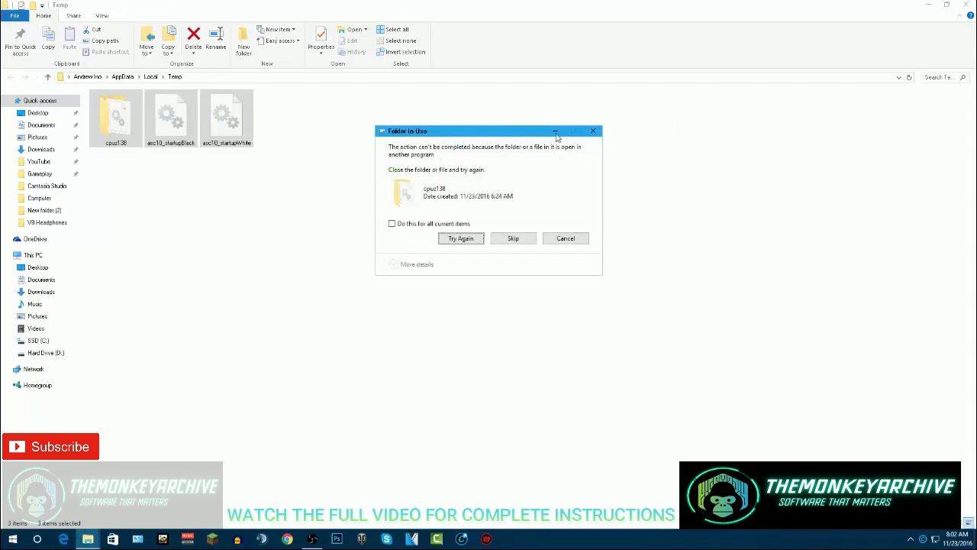
{"action": "left_click", "coordinate": [593, 132]}
{"action": "left_click", "coordinate": [965, 5]}
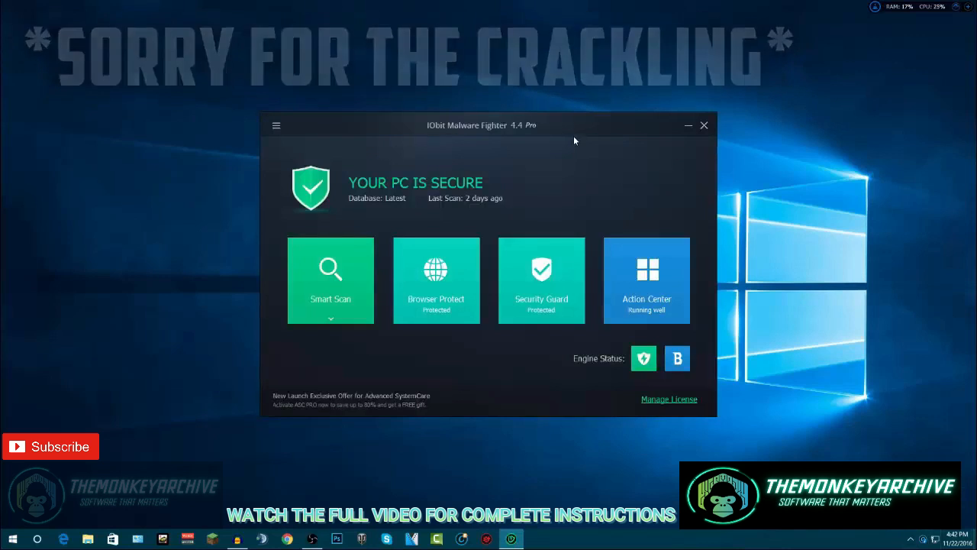
Examine the IObit Malware Fighter main window and its general, scan and whitelist settings, and close the program
{"action": "left_click_drag", "start_coordinate": [581, 124], "coordinate": [542, 74]}
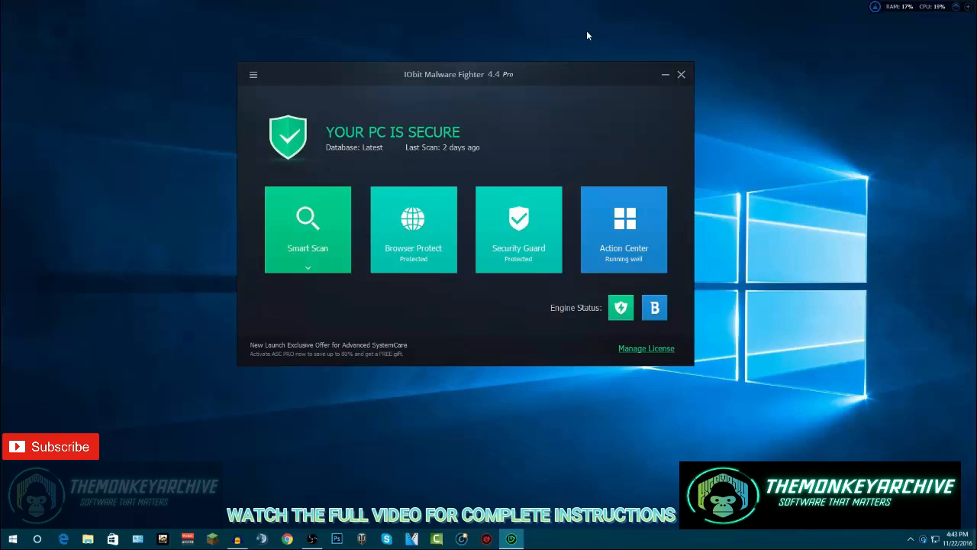
{"action": "left_click_drag", "start_coordinate": [547, 84], "coordinate": [567, 76]}
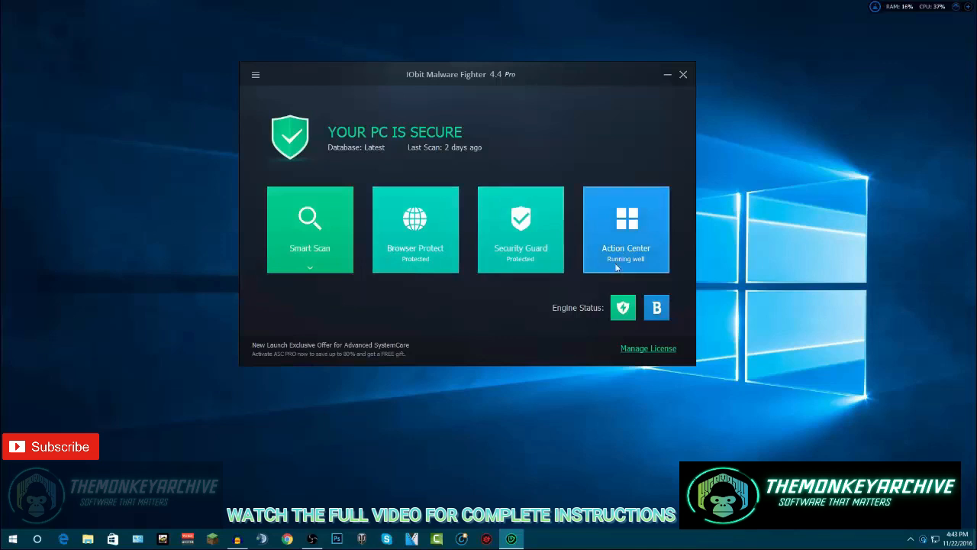
{"action": "mouse_move", "coordinate": [654, 319]}
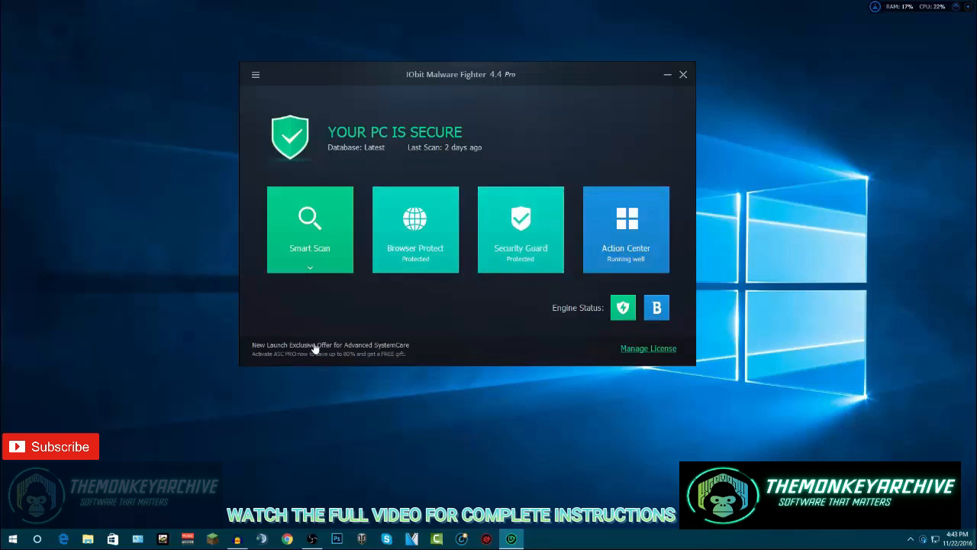
{"action": "left_click", "coordinate": [256, 74]}
{"action": "left_click", "coordinate": [274, 112]}
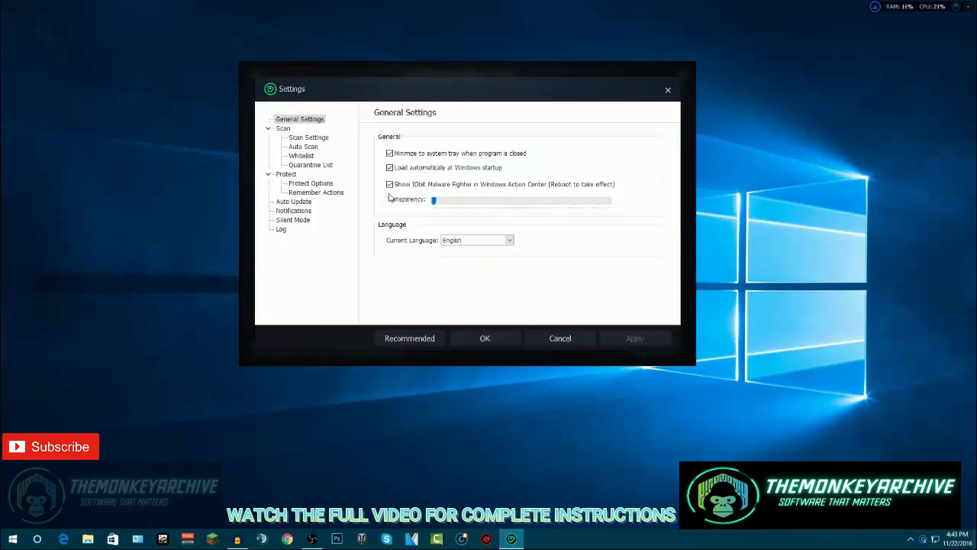
{"action": "left_click", "coordinate": [319, 140]}
{"action": "left_click", "coordinate": [313, 156]}
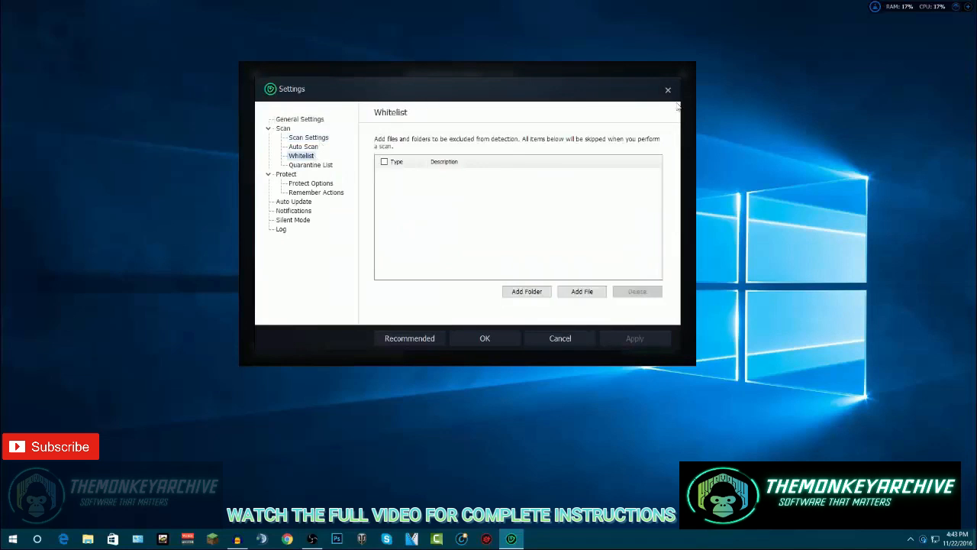
{"action": "left_click", "coordinate": [667, 90]}
{"action": "left_click", "coordinate": [683, 75]}
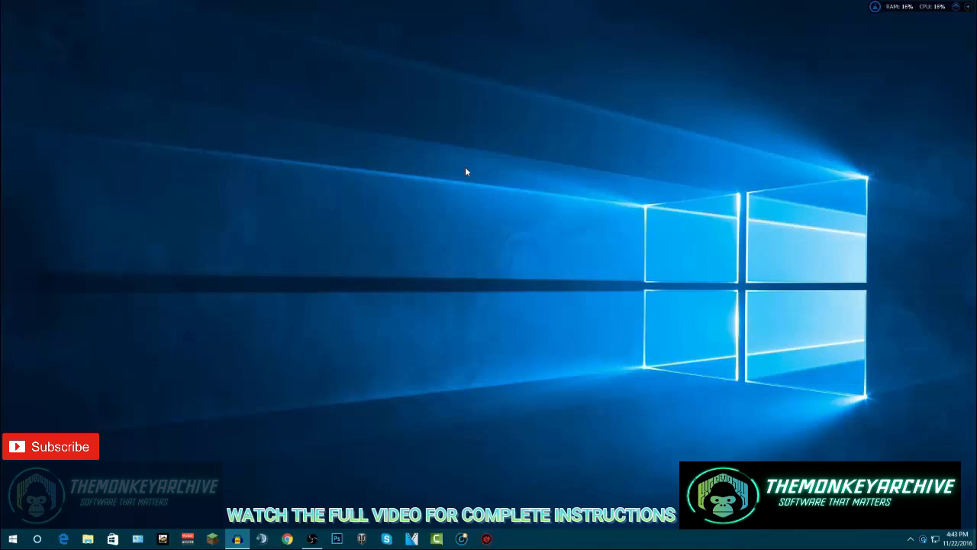
Switch to Chrome, search Google for iobit, and open the official IObit website from the results
{"action": "left_click", "coordinate": [287, 538]}
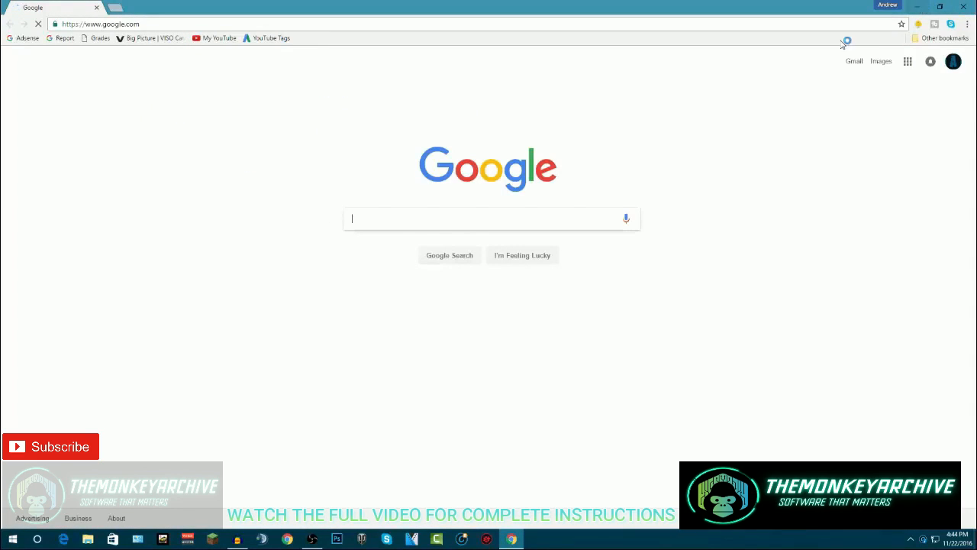
{"action": "left_click", "coordinate": [458, 219]}
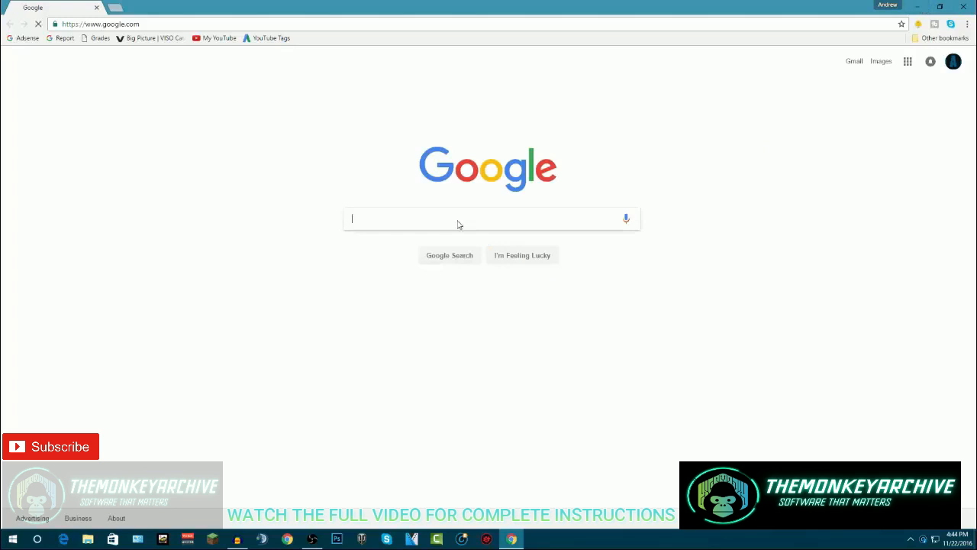
{"action": "type", "text": "iobit"}
{"action": "key", "text": "Return"}
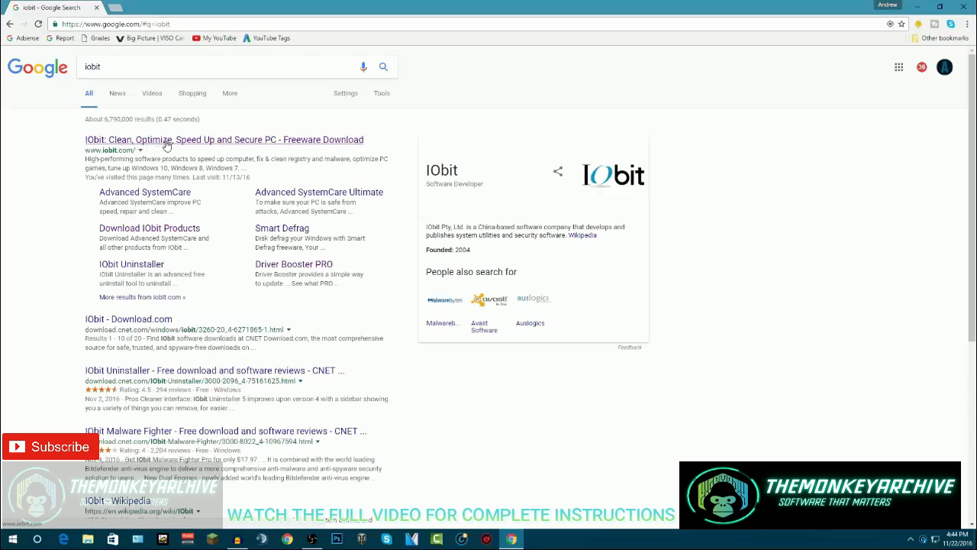
{"action": "left_click", "coordinate": [211, 145]}
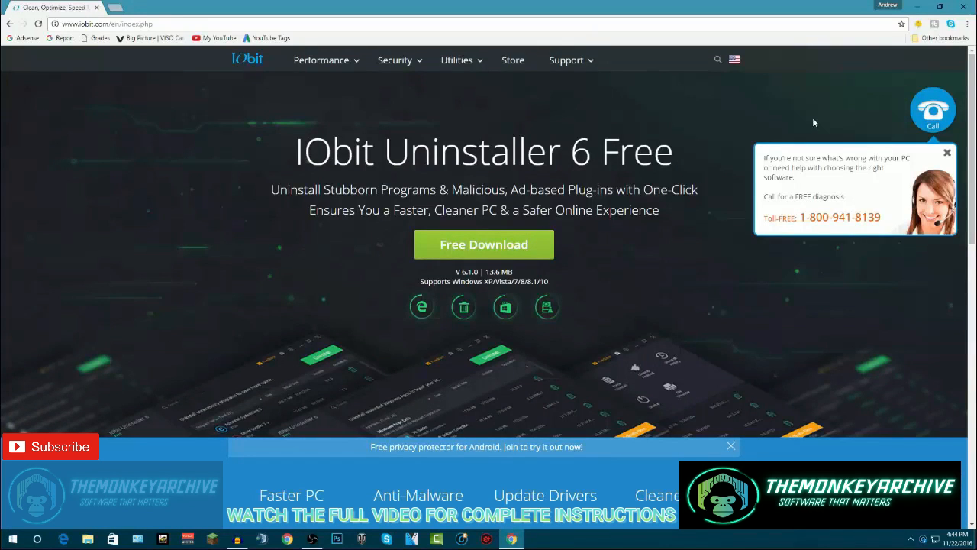
Examine the IObit homepage's free products for speed, anti-malware, driver updates and cleaning, and close the browser
{"action": "scroll", "coordinate": [975, 90], "scroll_direction": "down", "scroll_amount": 1}
{"action": "scroll", "coordinate": [975, 90], "scroll_direction": "up", "scroll_amount": 1}
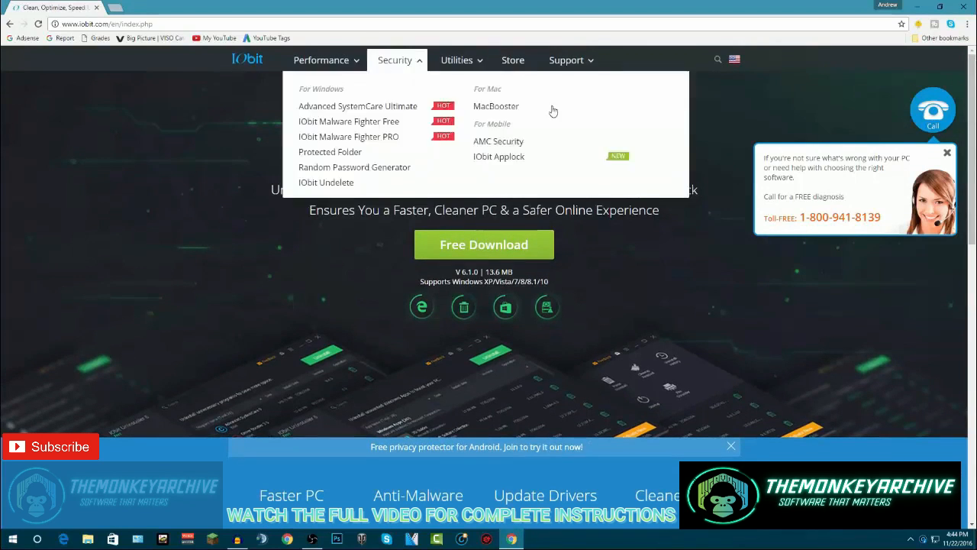
{"action": "left_click_drag", "start_coordinate": [974, 124], "coordinate": [975, 239]}
{"action": "scroll", "coordinate": [367, 282], "scroll_direction": "down", "scroll_amount": 2}
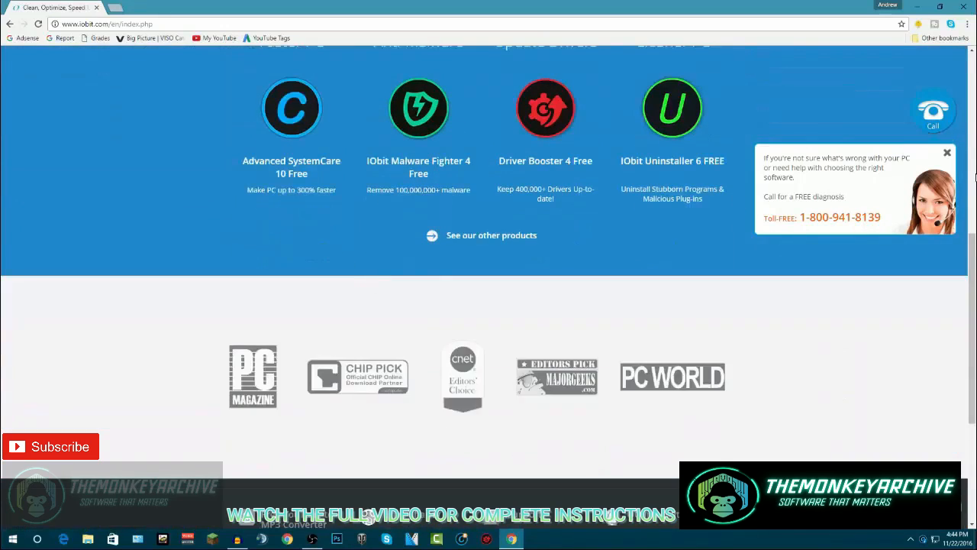
{"action": "left_click_drag", "start_coordinate": [975, 318], "coordinate": [974, 205]}
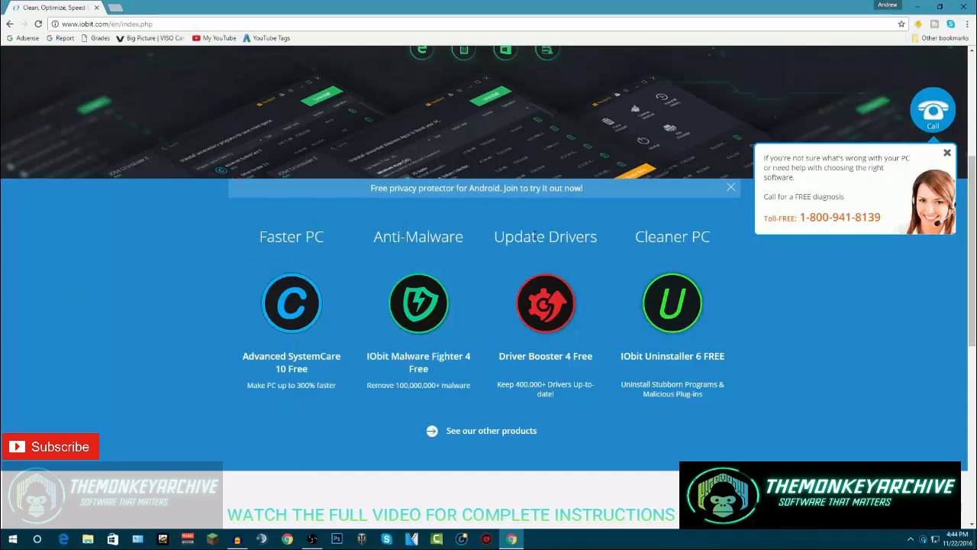
{"action": "left_click_drag", "start_coordinate": [642, 237], "coordinate": [689, 238]}
{"action": "left_click", "coordinate": [689, 242]}
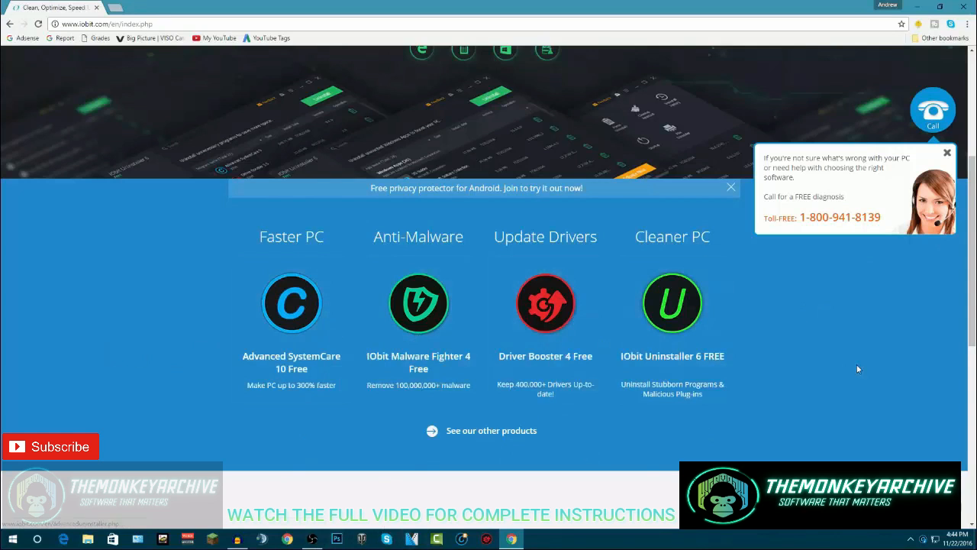
{"action": "scroll", "coordinate": [574, 326], "scroll_direction": "up", "scroll_amount": 3}
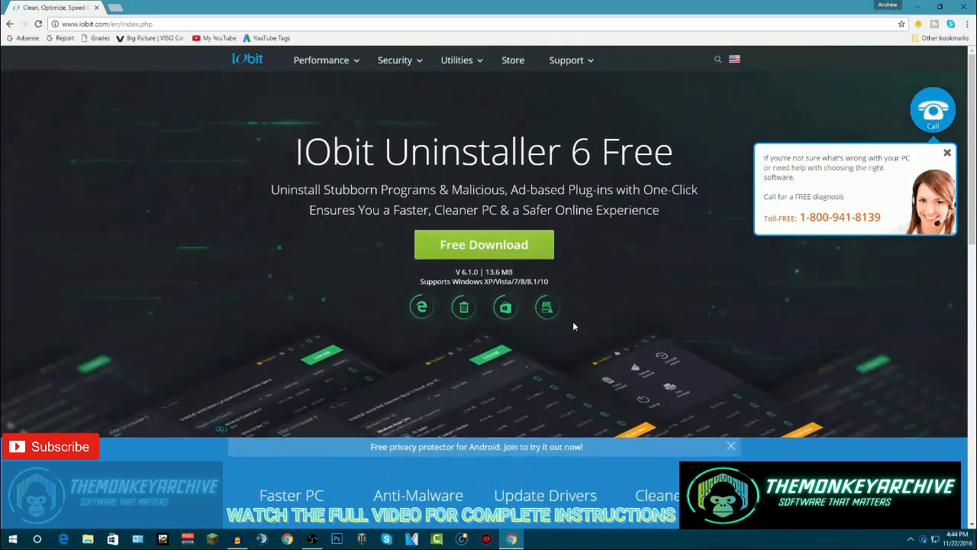
{"action": "scroll", "coordinate": [566, 310], "scroll_direction": "down", "scroll_amount": 3}
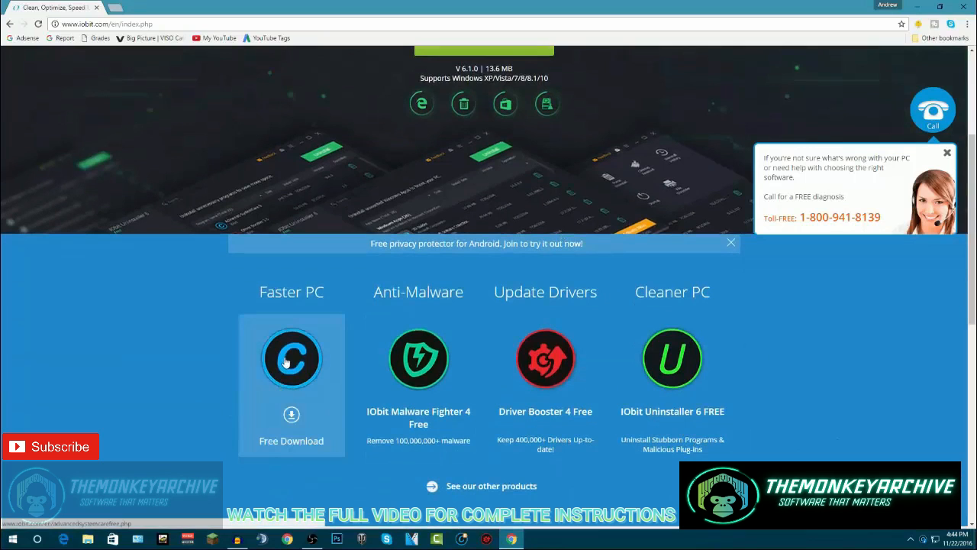
{"action": "scroll", "coordinate": [534, 382], "scroll_direction": "down", "scroll_amount": 3}
{"action": "scroll", "coordinate": [545, 351], "scroll_direction": "up", "scroll_amount": 2}
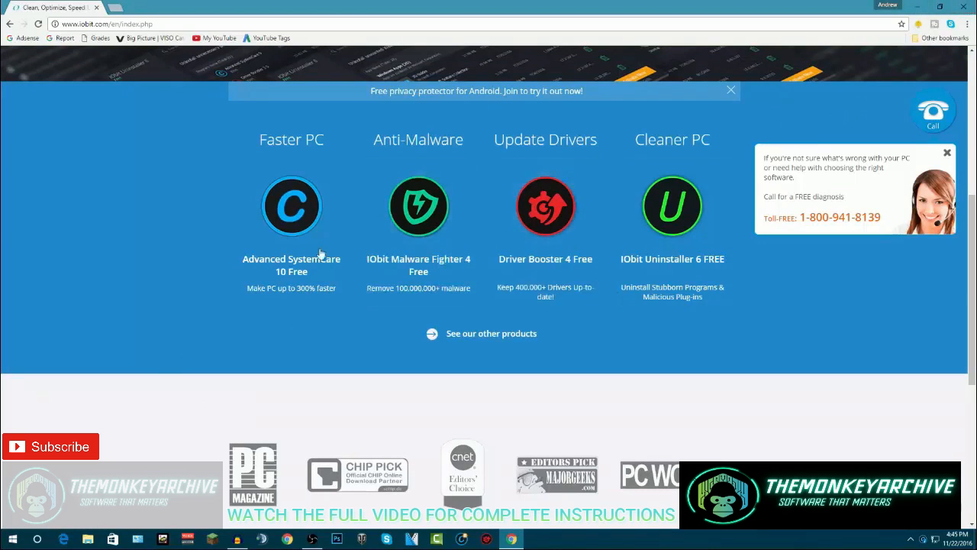
{"action": "left_click_drag", "start_coordinate": [153, 24], "coordinate": [46, 29]}
{"action": "left_click", "coordinate": [229, 138]}
{"action": "scroll", "coordinate": [562, 400], "scroll_direction": "down", "scroll_amount": 1}
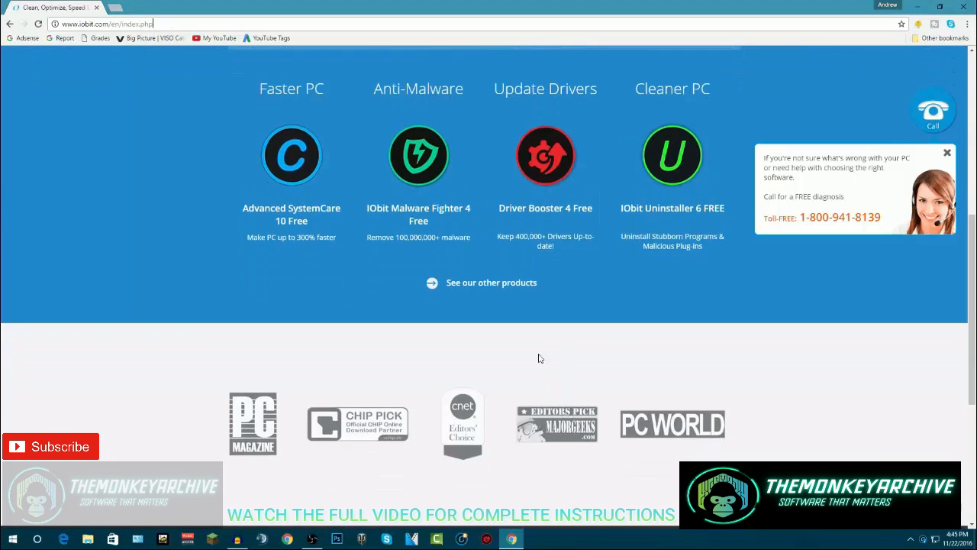
{"action": "scroll", "coordinate": [353, 213], "scroll_direction": "up", "scroll_amount": 1}
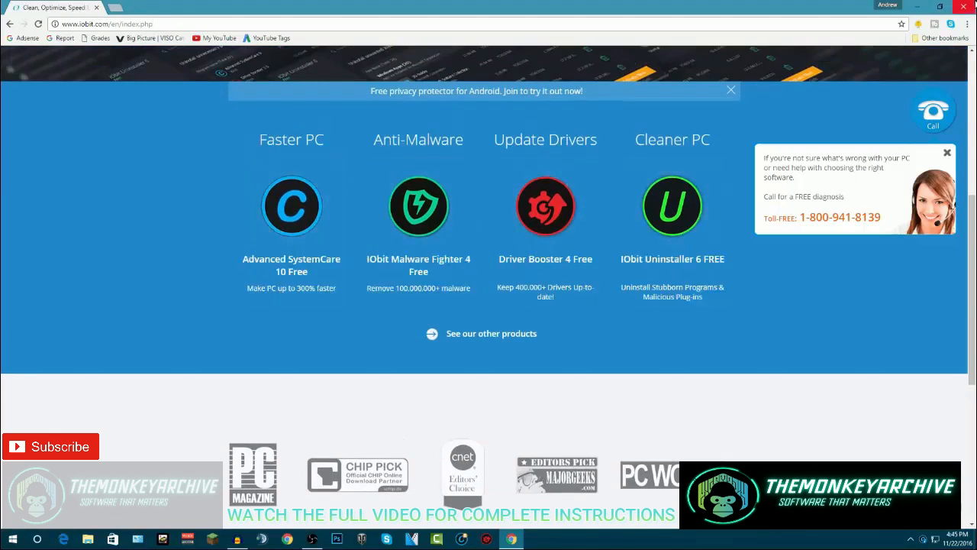
{"action": "left_click", "coordinate": [961, 6]}
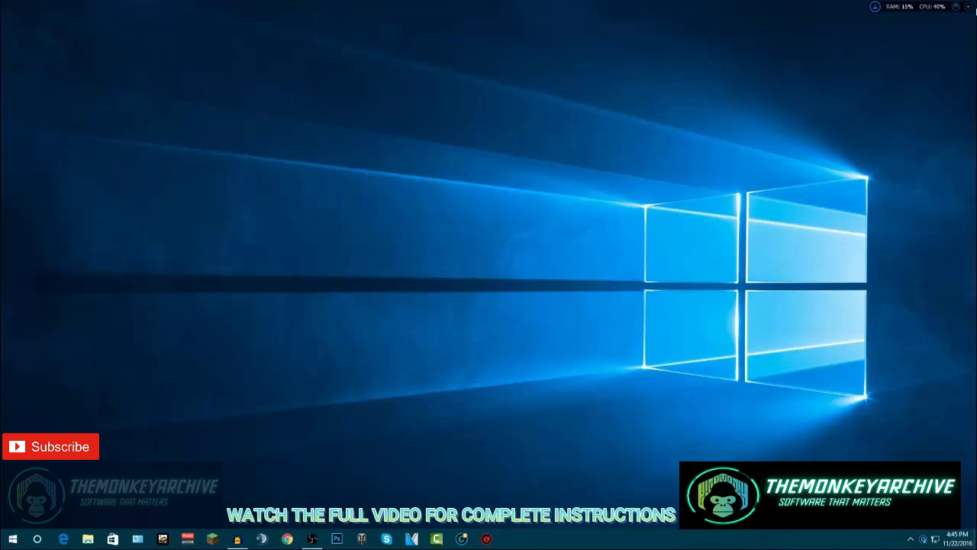
Expand the Performance Monitor widget, clean the RAM, and collapse the widget again
{"action": "left_click", "coordinate": [965, 10]}
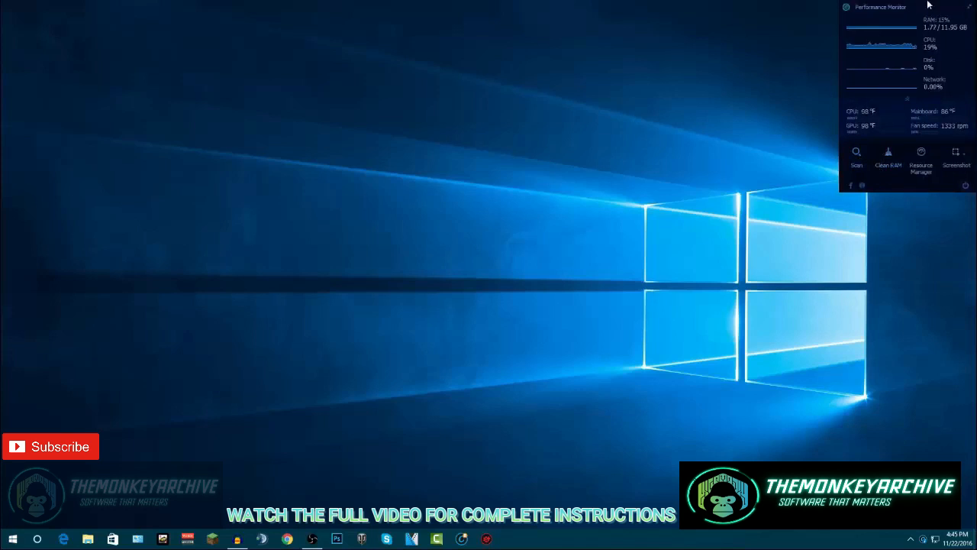
{"action": "left_click", "coordinate": [888, 155]}
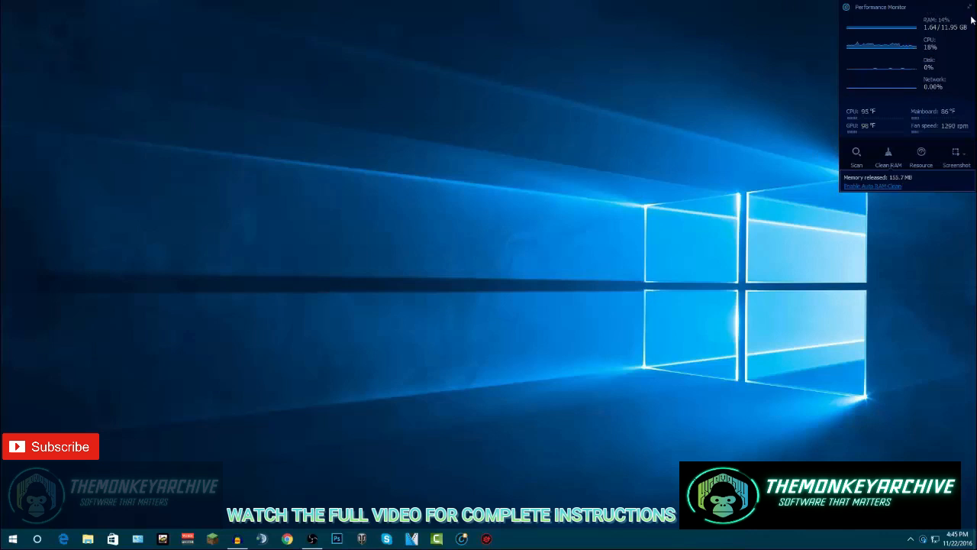
{"action": "left_click", "coordinate": [969, 6]}
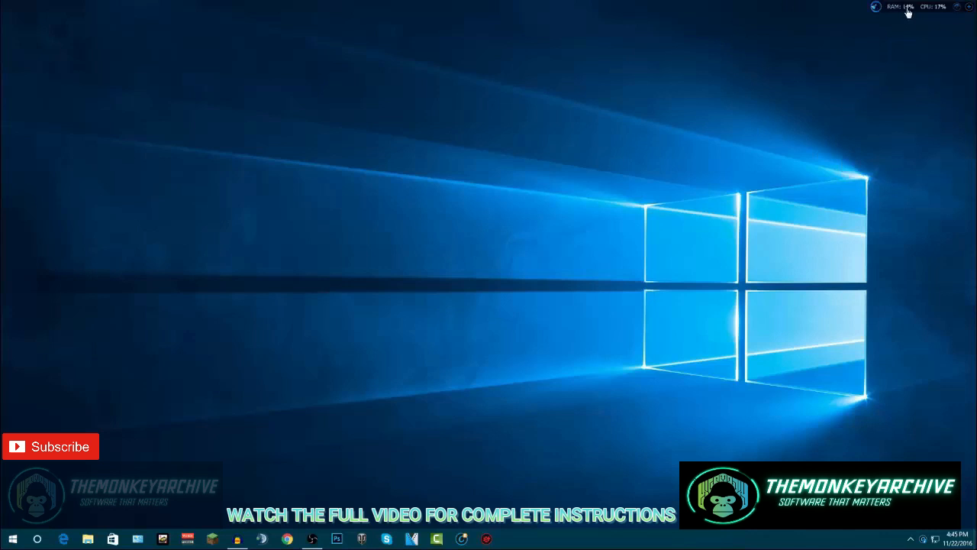
Start an Advanced SystemCare scan from the Performance Monitor, stop it, and view the Clean & Optimize options
{"action": "left_click", "coordinate": [908, 12]}
{"action": "left_click", "coordinate": [856, 155]}
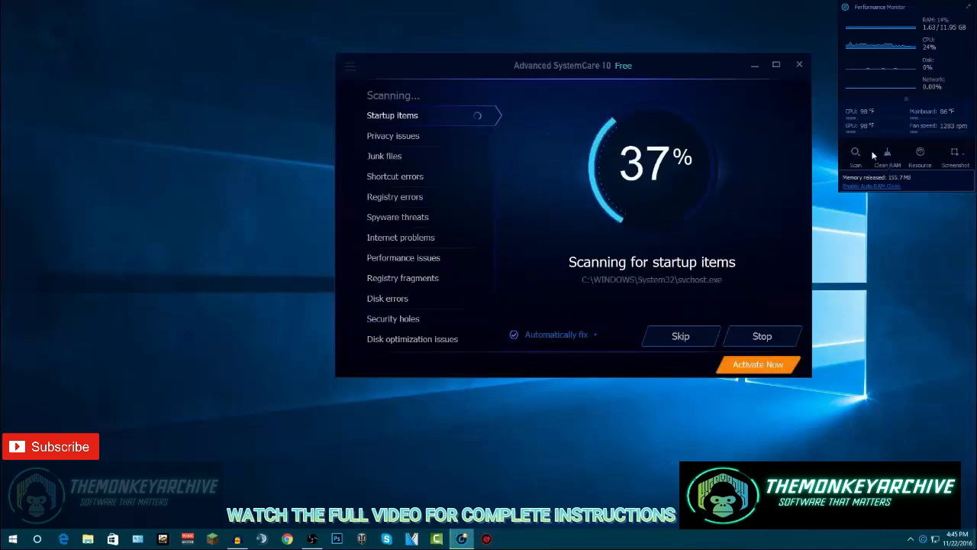
{"action": "left_click_drag", "start_coordinate": [661, 69], "coordinate": [600, 75]}
{"action": "left_click", "coordinate": [708, 336]}
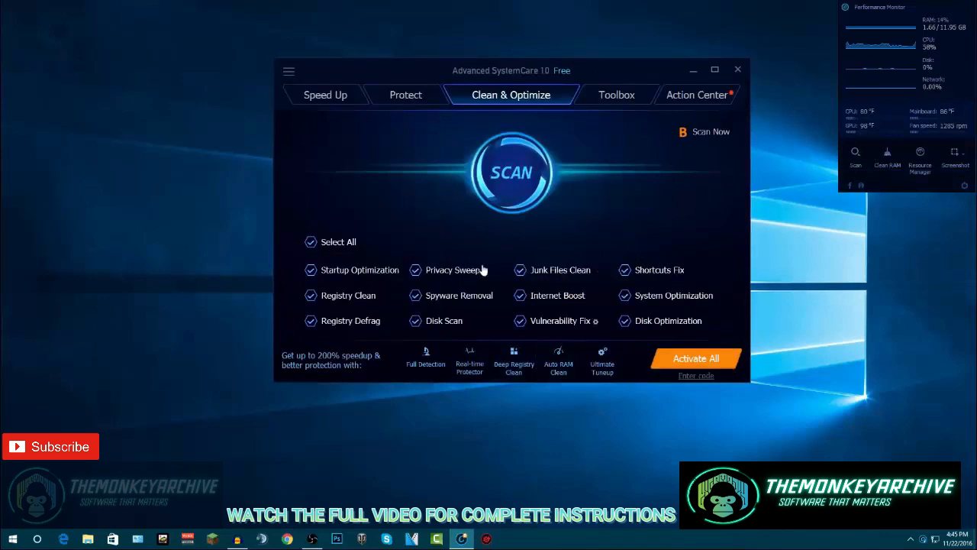
{"action": "mouse_move", "coordinate": [599, 69]}
{"action": "left_mouse_down"}
{"action": "mouse_move", "coordinate": [648, 42]}
{"action": "mouse_move", "coordinate": [584, 63]}
{"action": "left_mouse_up"}
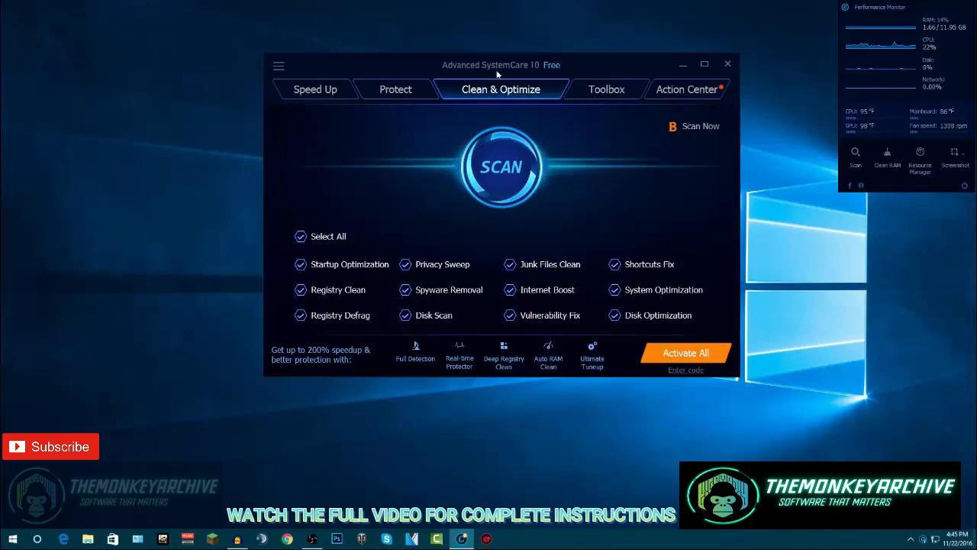
{"action": "left_click_drag", "start_coordinate": [498, 72], "coordinate": [493, 74]}
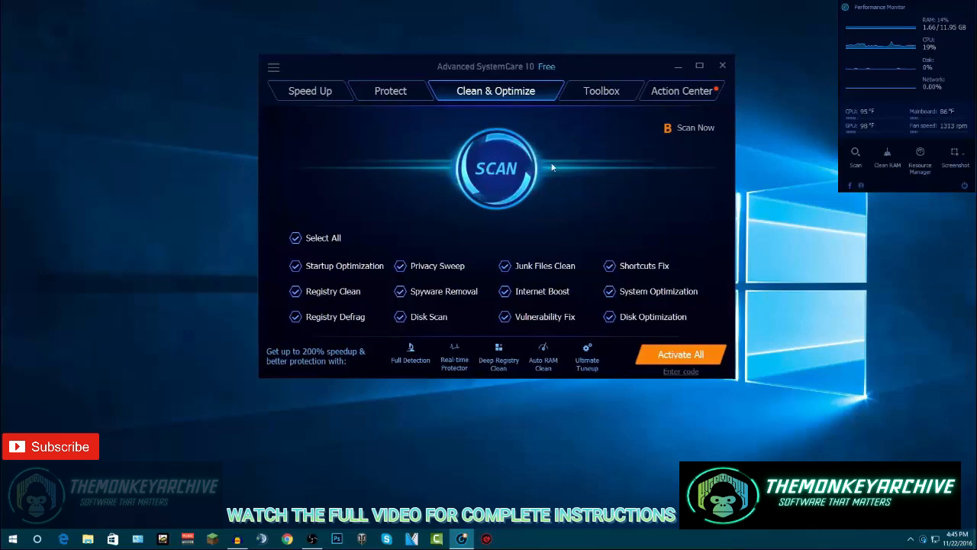
Review all protection features on the Protect page of Advanced SystemCare, from FaceID down to DNS Protect
{"action": "left_click", "coordinate": [388, 93]}
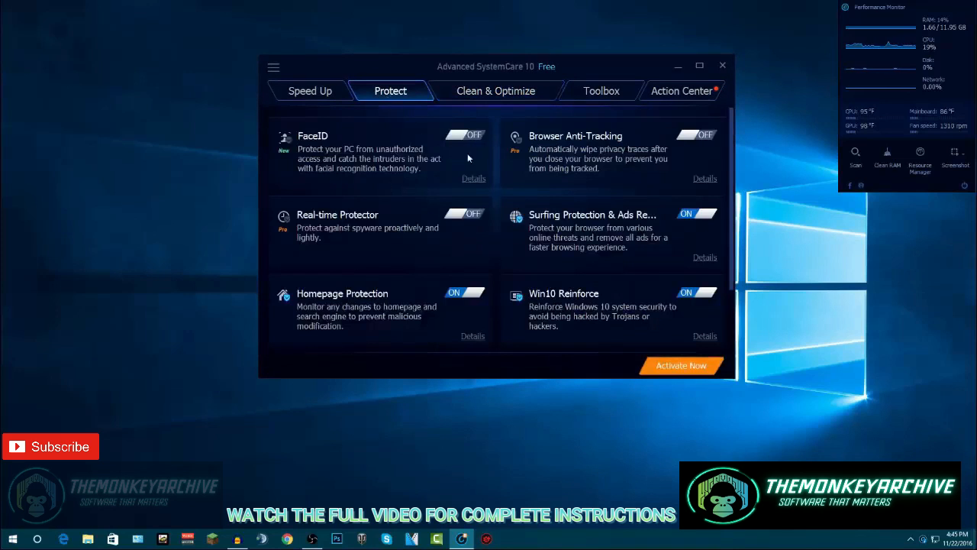
{"action": "scroll", "coordinate": [587, 160], "scroll_direction": "down", "scroll_amount": 2}
{"action": "scroll", "coordinate": [563, 257], "scroll_direction": "up", "scroll_amount": 1}
{"action": "scroll", "coordinate": [563, 256], "scroll_direction": "down", "scroll_amount": 1}
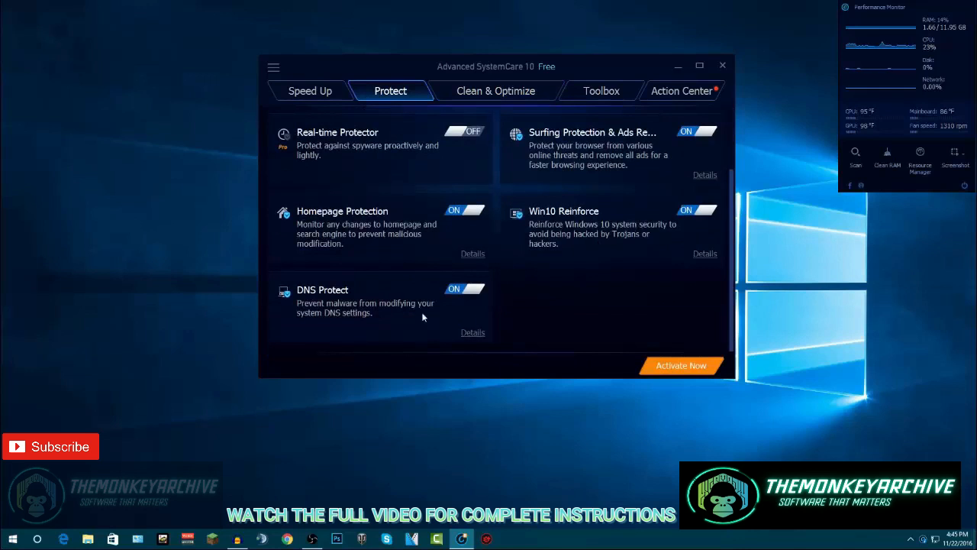
{"action": "scroll", "coordinate": [398, 306], "scroll_direction": "up", "scroll_amount": 2}
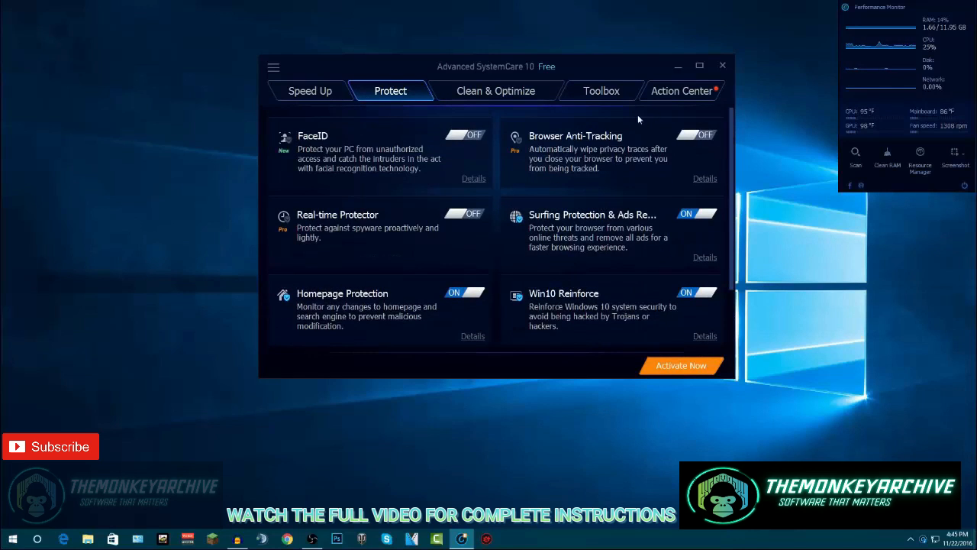
{"action": "scroll", "coordinate": [468, 229], "scroll_direction": "down", "scroll_amount": 2}
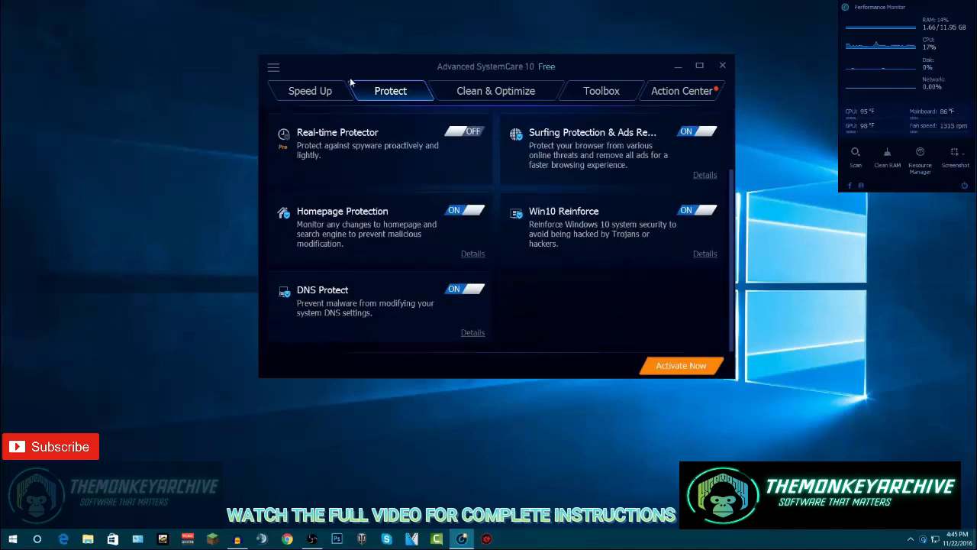
Look through the Speed Up, Action Center and Toolbox pages of Advanced SystemCare, and close the program
{"action": "left_click", "coordinate": [310, 91]}
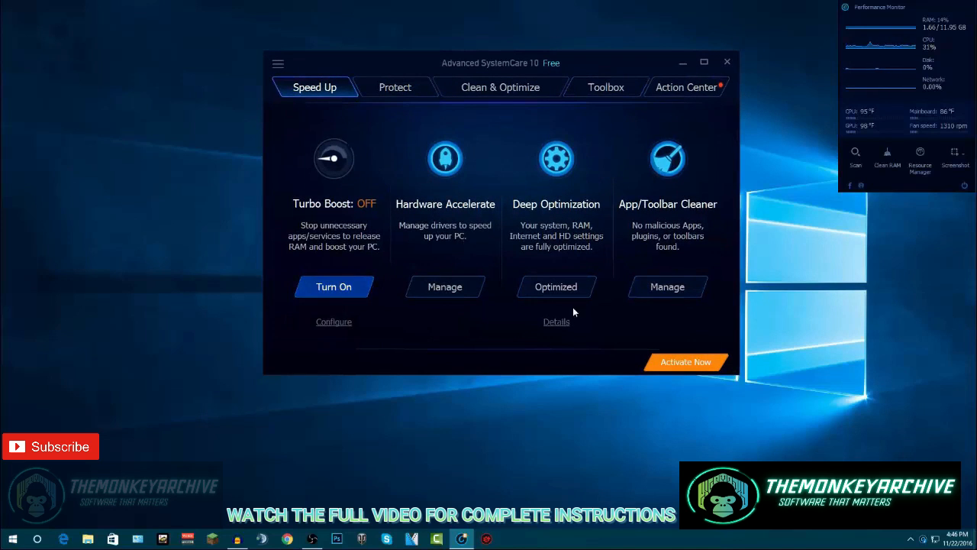
{"action": "left_click", "coordinate": [665, 87]}
{"action": "left_click", "coordinate": [611, 89]}
{"action": "scroll", "coordinate": [390, 215], "scroll_direction": "down", "scroll_amount": 2}
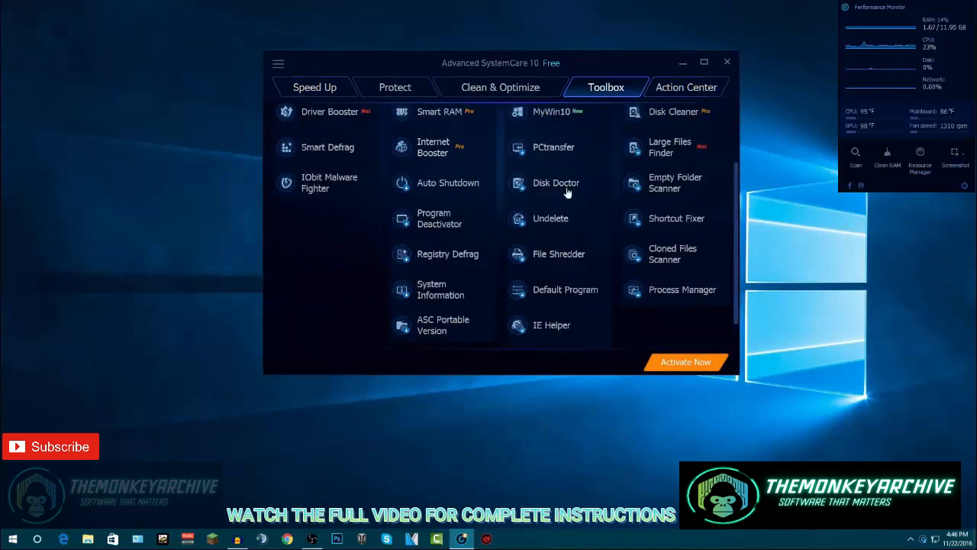
{"action": "scroll", "coordinate": [654, 187], "scroll_direction": "up", "scroll_amount": 2}
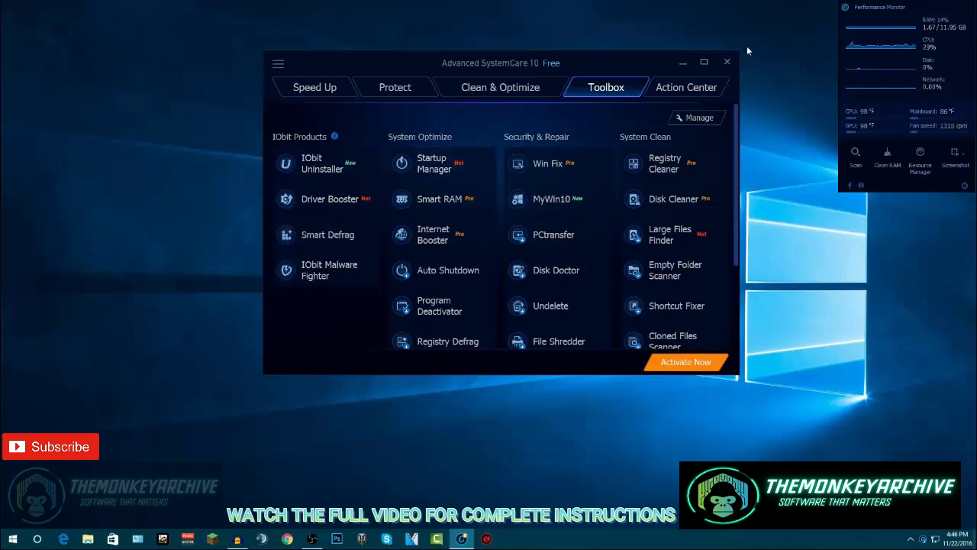
{"action": "left_click", "coordinate": [728, 63]}
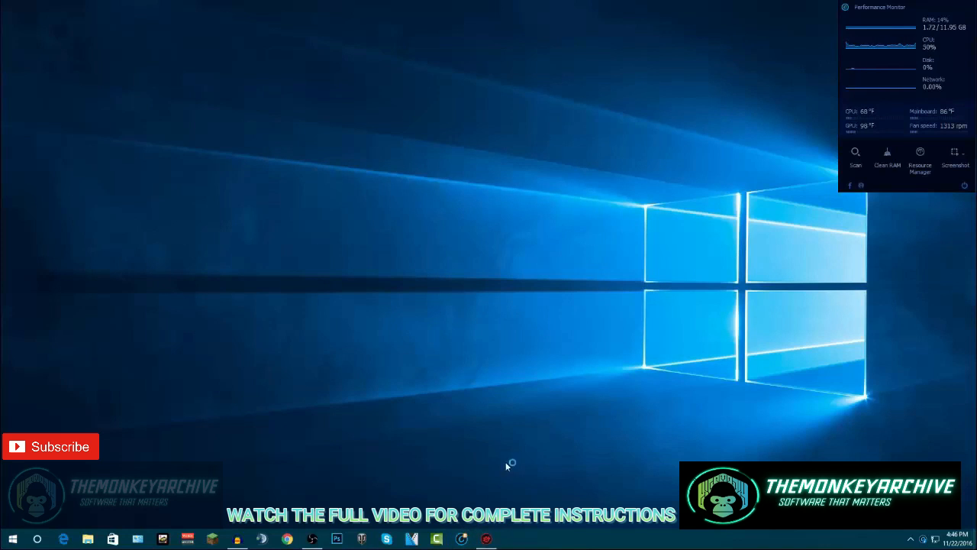
Launch Driver Booster, let its driver scan finish, and open the detailed list of drivers
{"action": "left_click", "coordinate": [487, 538]}
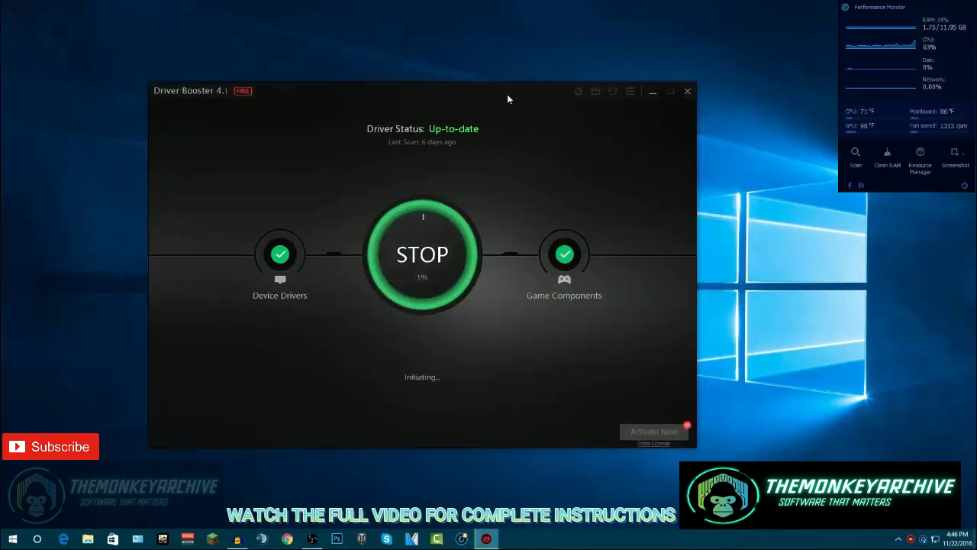
{"action": "left_click_drag", "start_coordinate": [508, 94], "coordinate": [574, 61]}
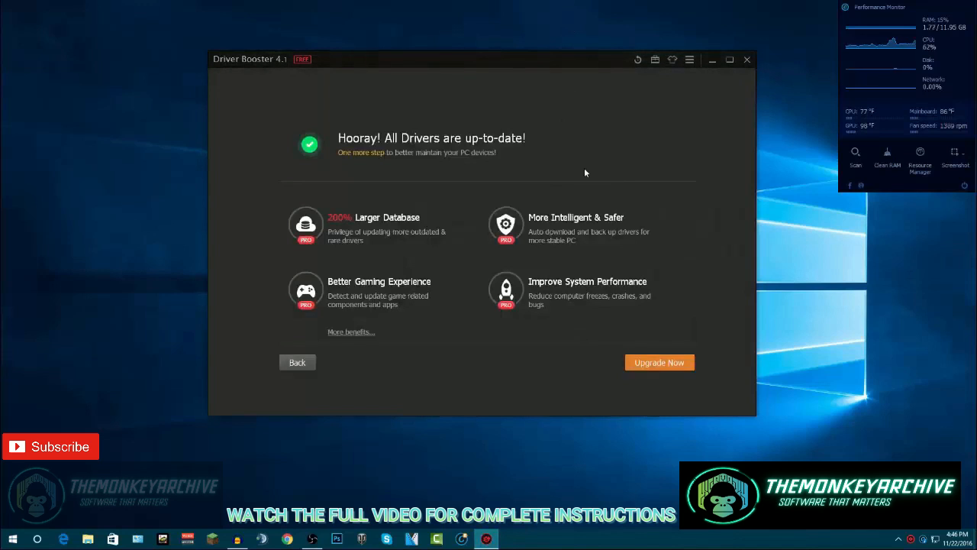
{"action": "left_click", "coordinate": [298, 364]}
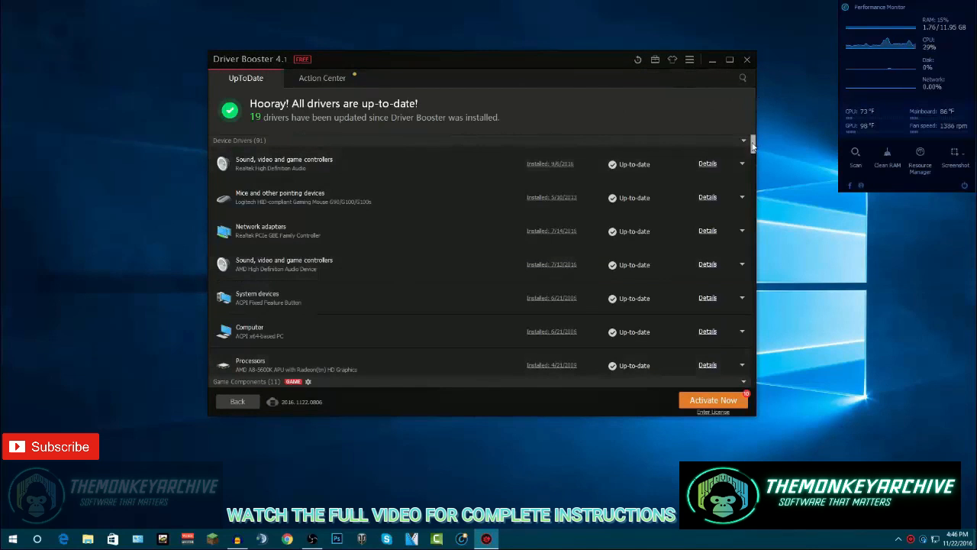
Examine the status of the device drivers listed in Driver Booster, and close the program
{"action": "mouse_move", "coordinate": [753, 147]}
{"action": "left_mouse_down"}
{"action": "mouse_move", "coordinate": [754, 155]}
{"action": "mouse_move", "coordinate": [753, 145]}
{"action": "left_mouse_up"}
{"action": "scroll", "coordinate": [362, 204], "scroll_direction": "down", "scroll_amount": 7}
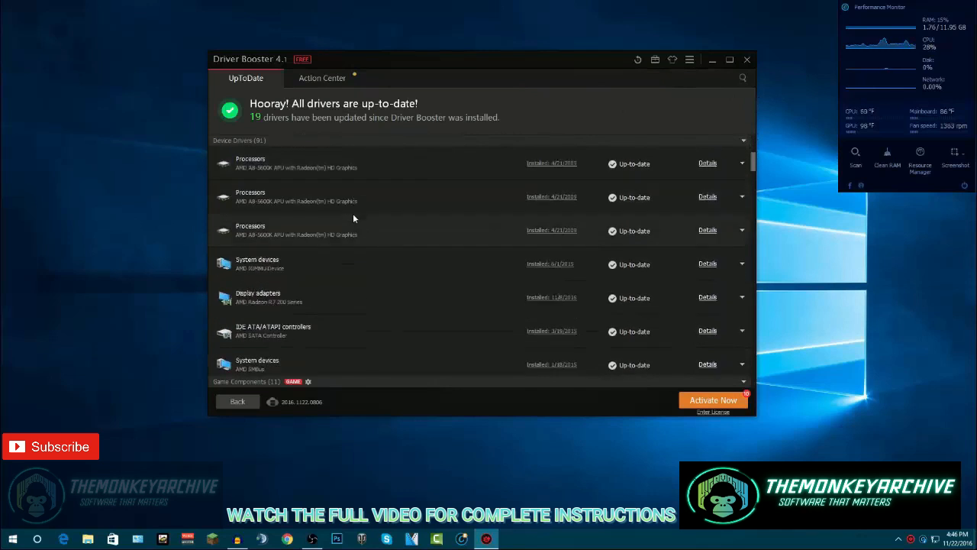
{"action": "scroll", "coordinate": [352, 214], "scroll_direction": "down", "scroll_amount": 10}
{"action": "scroll", "coordinate": [296, 283], "scroll_direction": "down", "scroll_amount": 3}
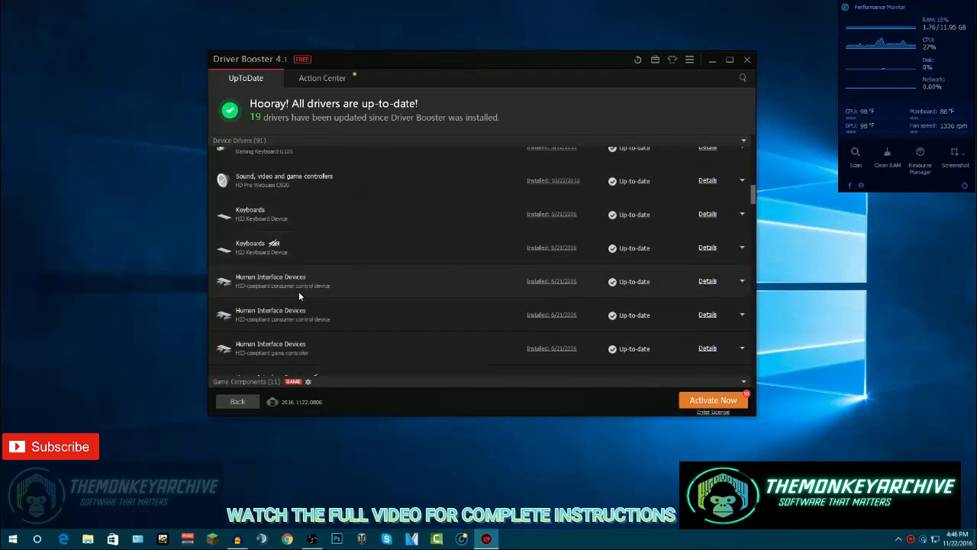
{"action": "scroll", "coordinate": [313, 296], "scroll_direction": "down", "scroll_amount": 6}
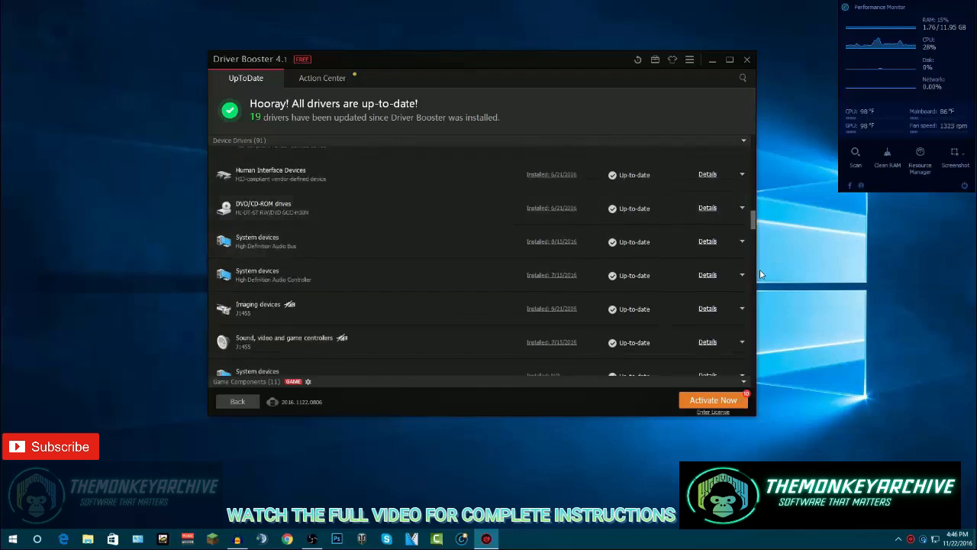
{"action": "left_click_drag", "start_coordinate": [751, 218], "coordinate": [745, 127]}
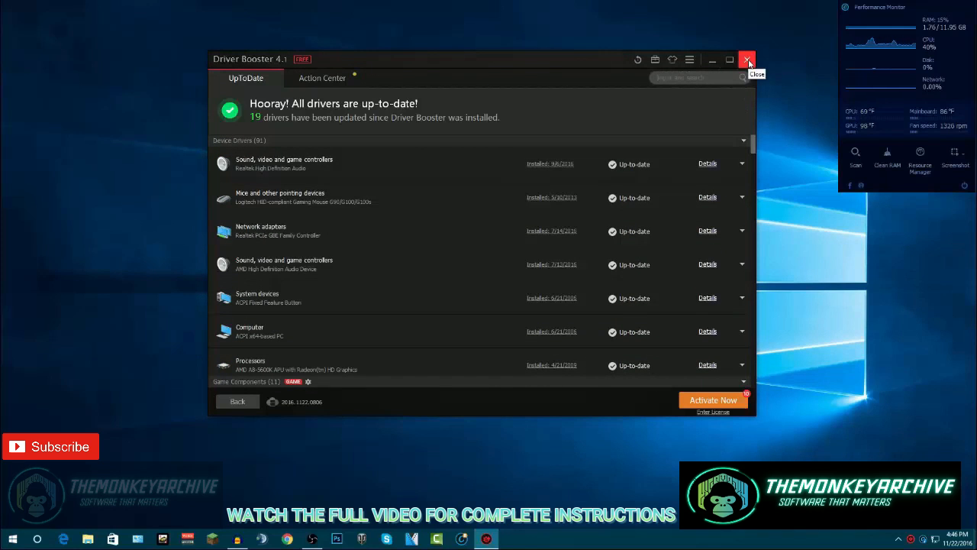
{"action": "left_click_drag", "start_coordinate": [555, 59], "coordinate": [559, 58]}
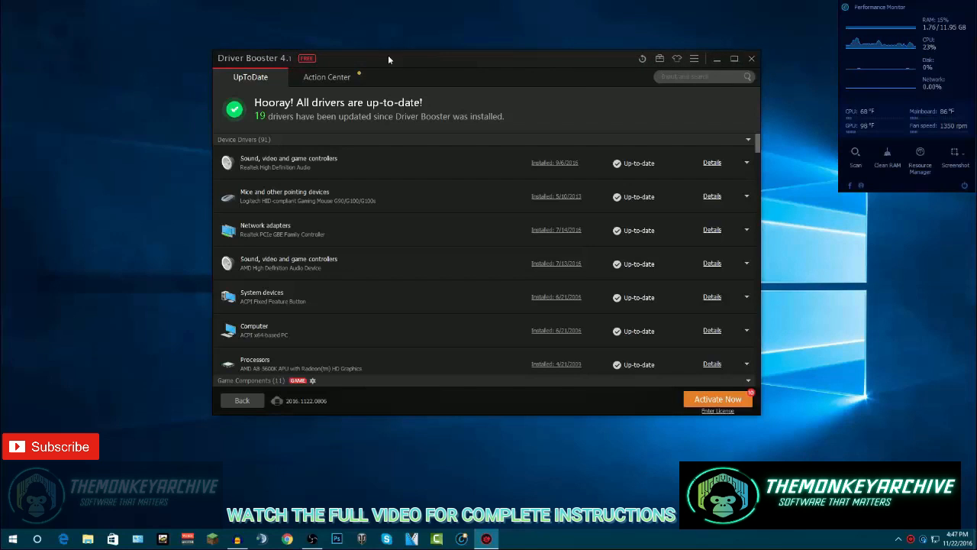
{"action": "left_click", "coordinate": [752, 58]}
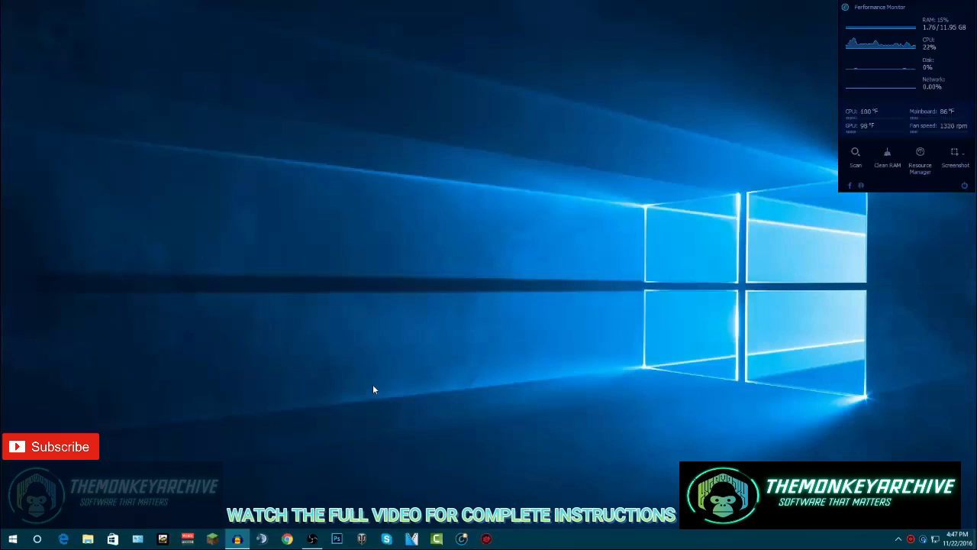